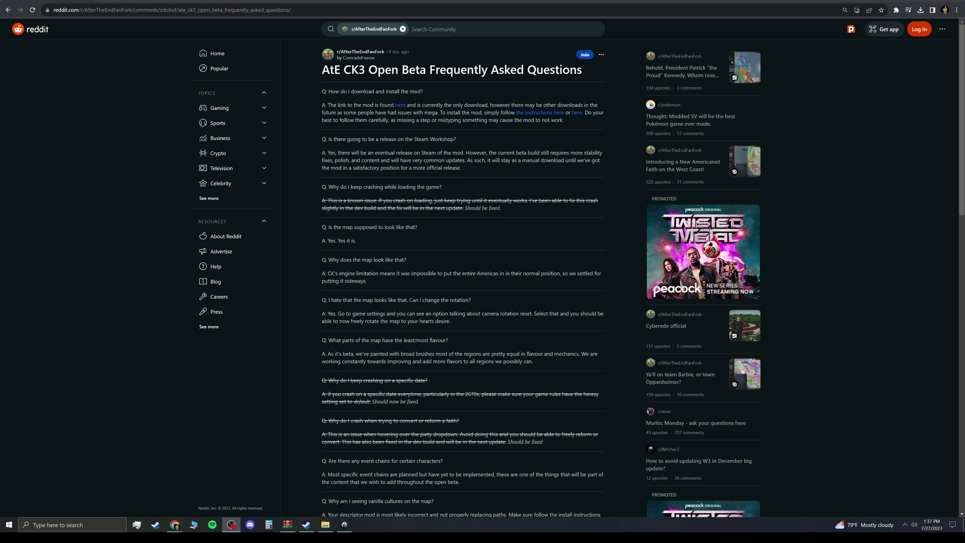
Open the After the End CK3 Open Beta 3.zip MEGA link in a new tab, then return to the install guide
{"action": "left_click", "coordinate": [434, 126]}
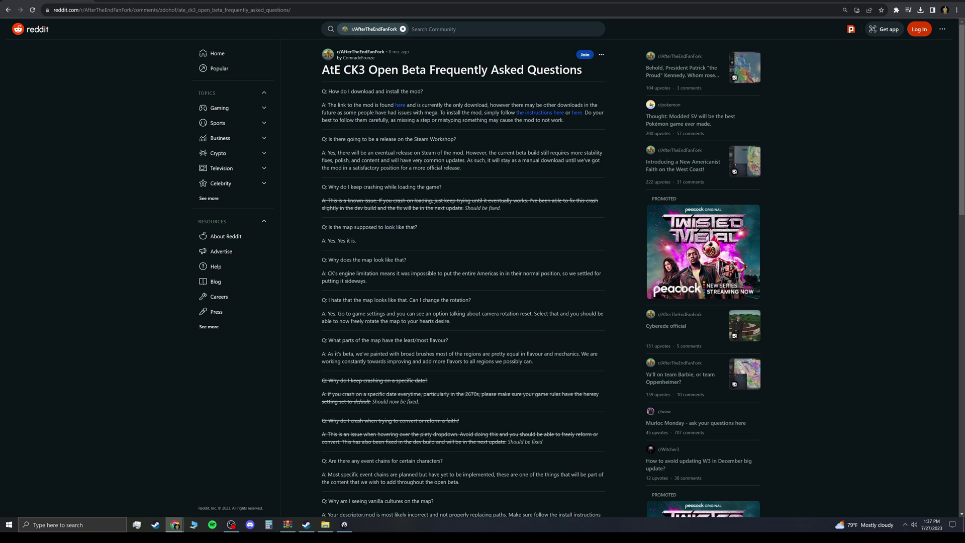
{"action": "left_click_drag", "start_coordinate": [385, 104], "coordinate": [410, 105]}
{"action": "right_click", "coordinate": [404, 107]}
{"action": "left_click", "coordinate": [420, 113]}
{"action": "left_click", "coordinate": [154, 2]}
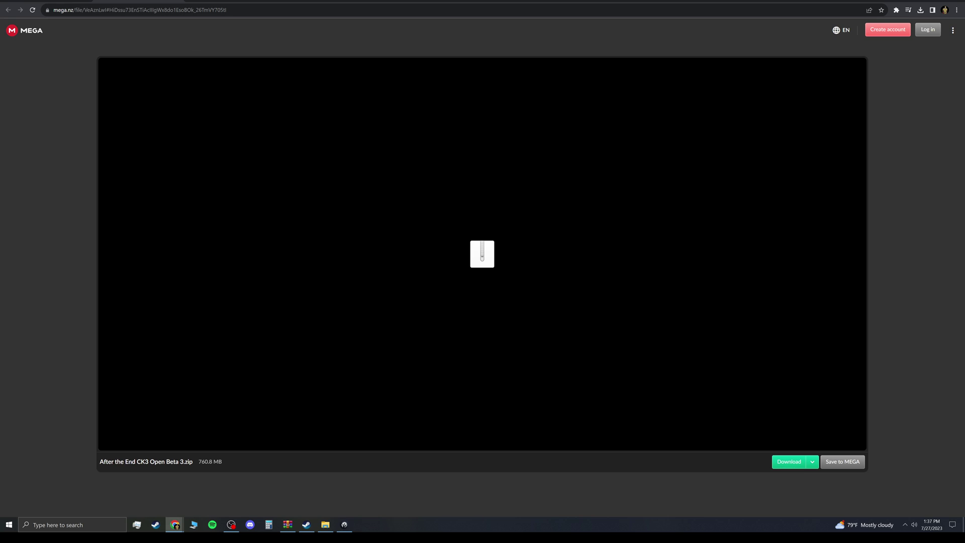
{"action": "key", "text": "ctrl+w"}
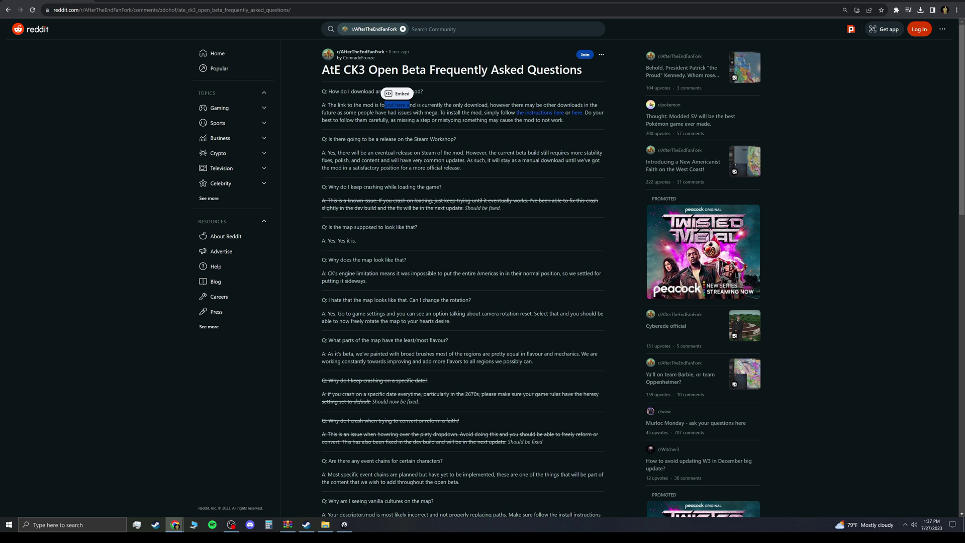
{"action": "key", "text": "ctrl+w"}
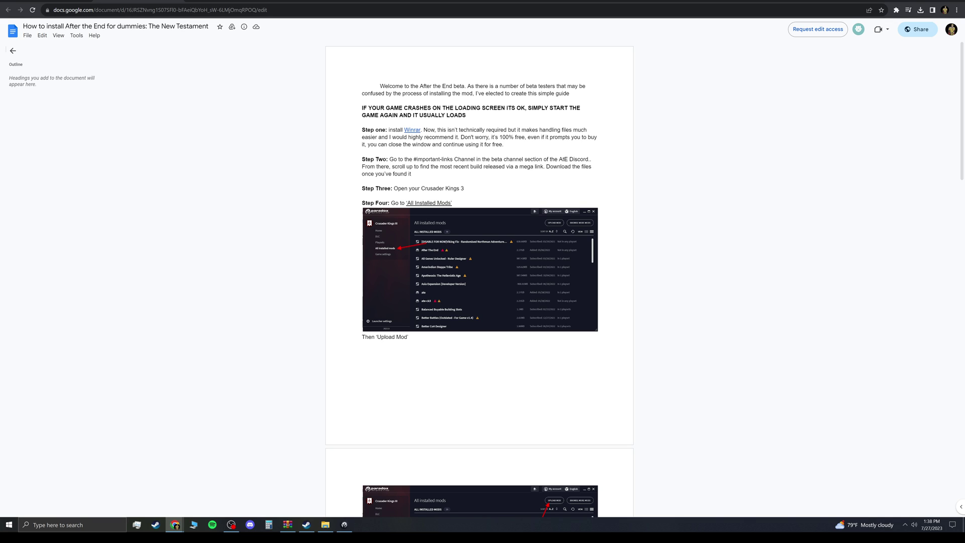
{"action": "scroll", "coordinate": [480, 282], "scroll_direction": "down", "scroll_amount": 1}
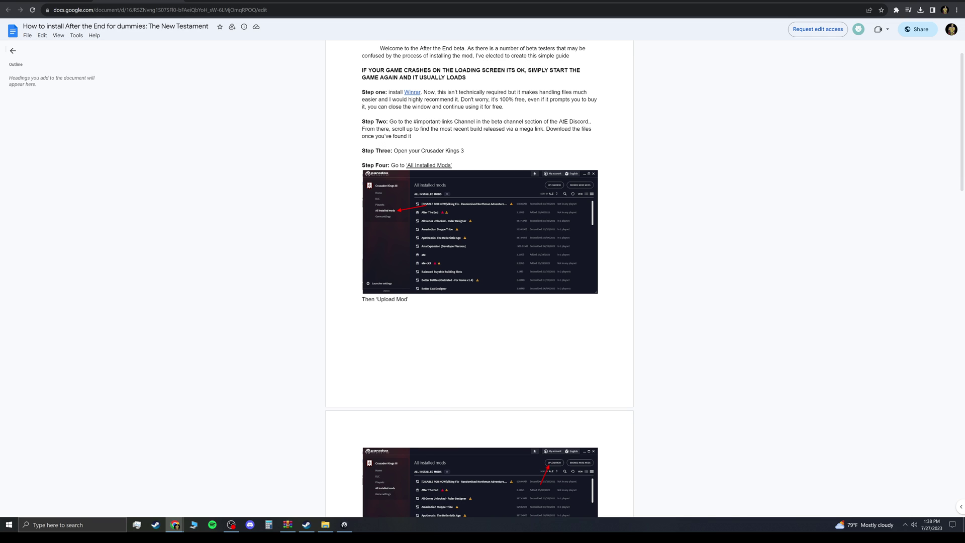
Back out of the create-mod form and reopen the Crusader Kings III Upload Mod dialog
{"action": "left_click", "coordinate": [345, 525]}
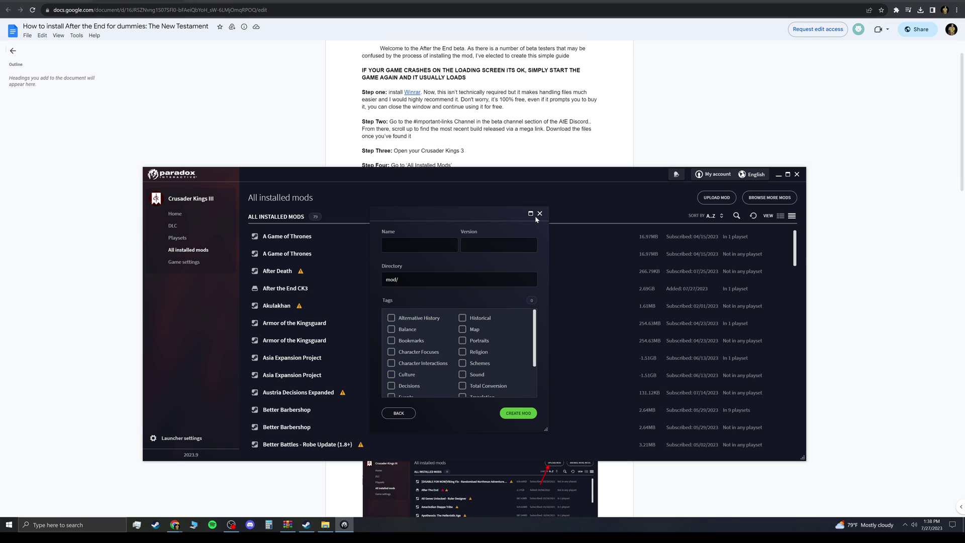
{"action": "left_click_drag", "start_coordinate": [482, 219], "coordinate": [490, 216]}
{"action": "left_click", "coordinate": [406, 410]}
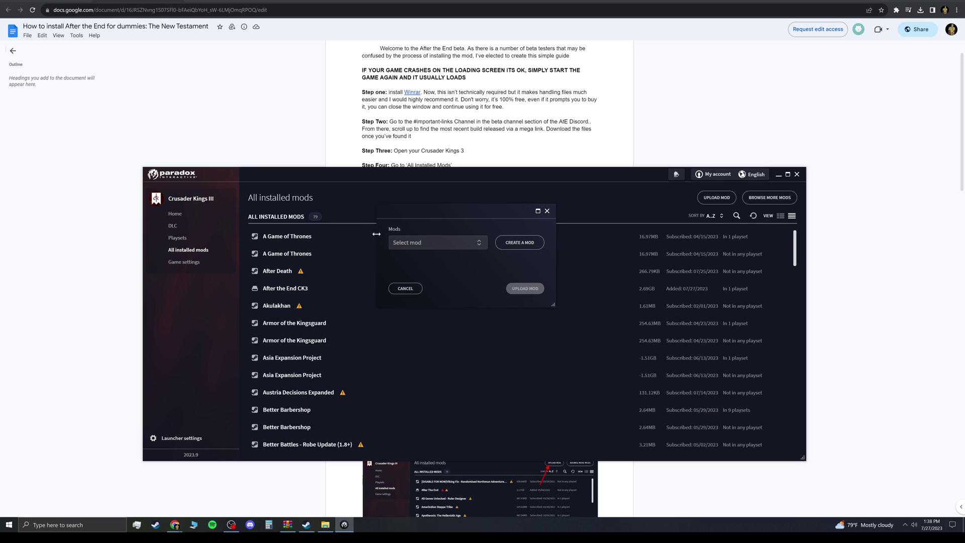
{"action": "left_click", "coordinate": [405, 288]}
{"action": "left_click_drag", "start_coordinate": [417, 178], "coordinate": [445, 174]}
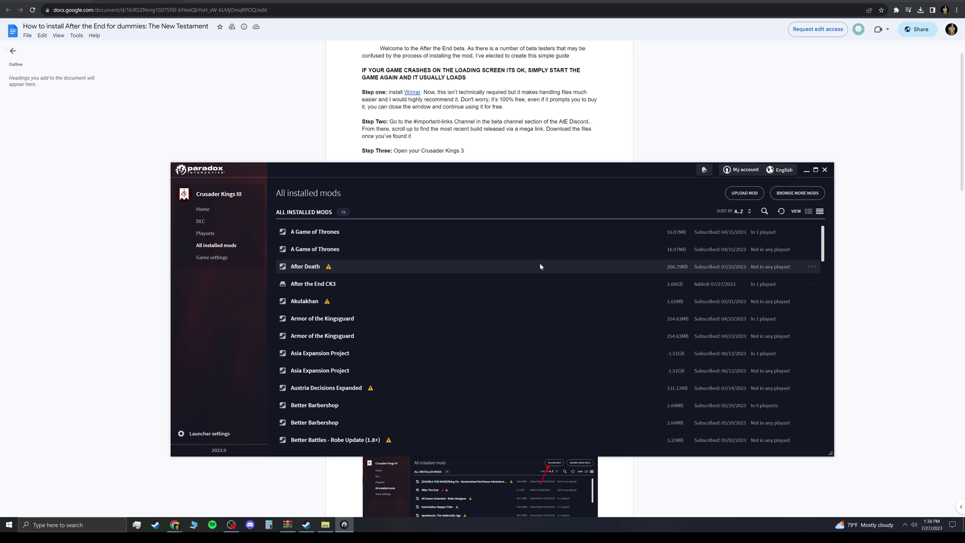
{"action": "left_click", "coordinate": [747, 196]}
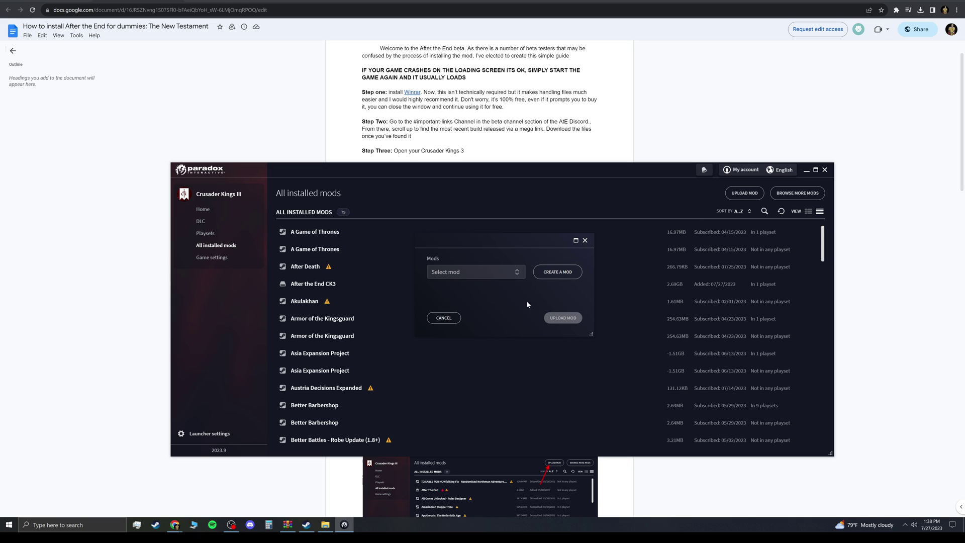
{"action": "left_click", "coordinate": [562, 273]}
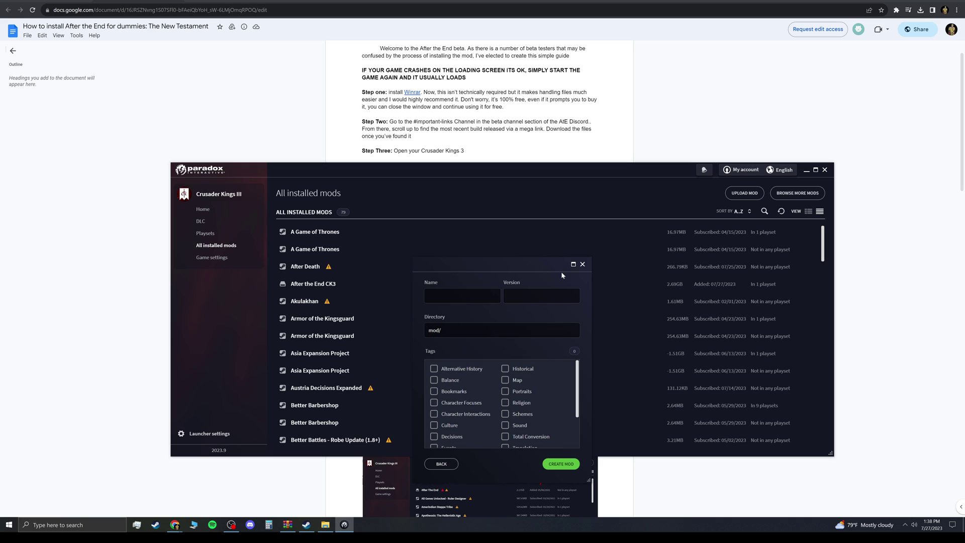
{"action": "left_click", "coordinate": [465, 268]}
{"action": "type", "text": "After The End"}
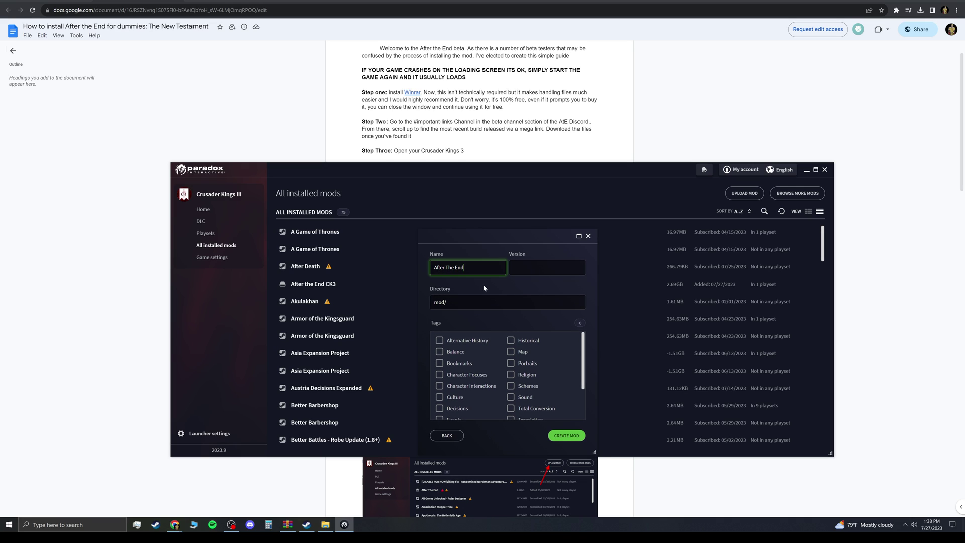
{"action": "key", "text": "Tab"}
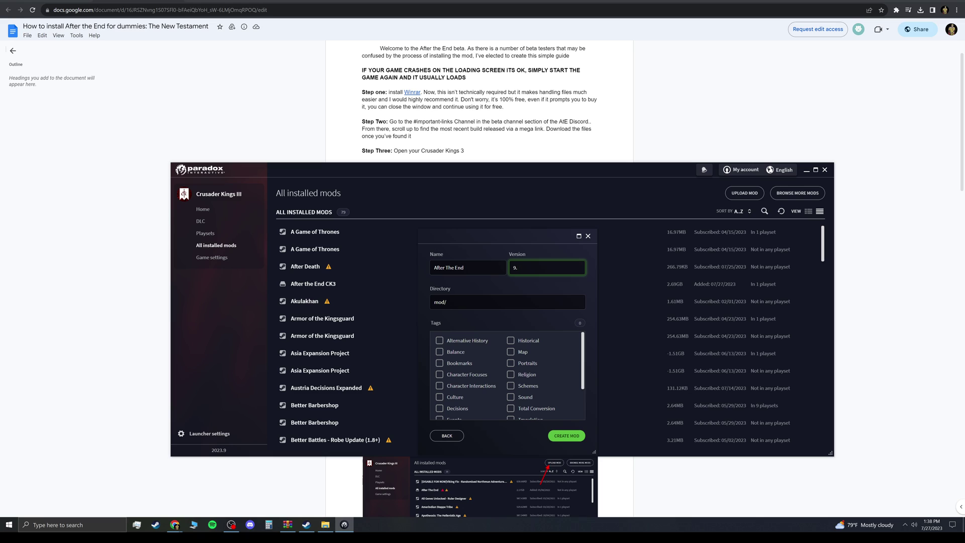
{"action": "key", "text": "ctrl+a"}
{"action": "left_click", "coordinate": [488, 290]}
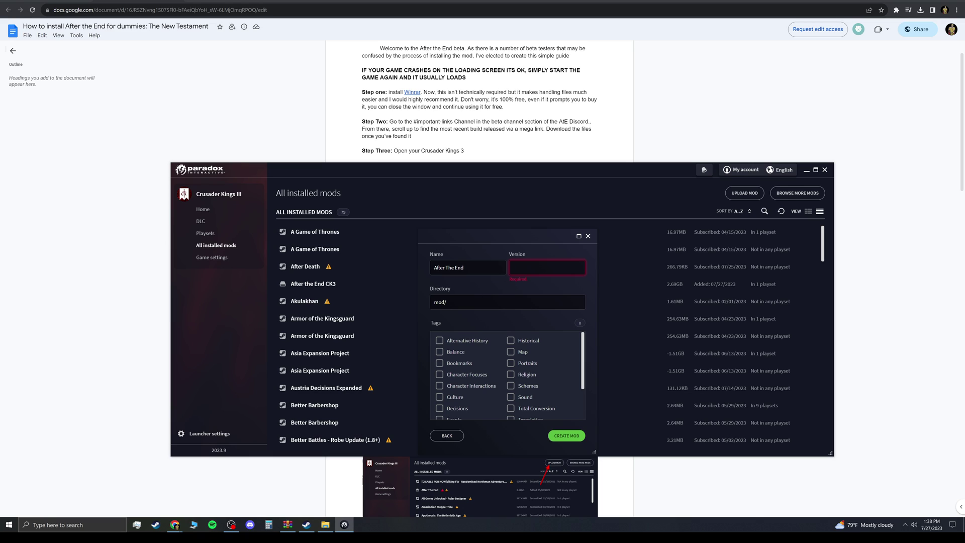
{"action": "left_click", "coordinate": [503, 302]}
{"action": "type", "text": "ate"}
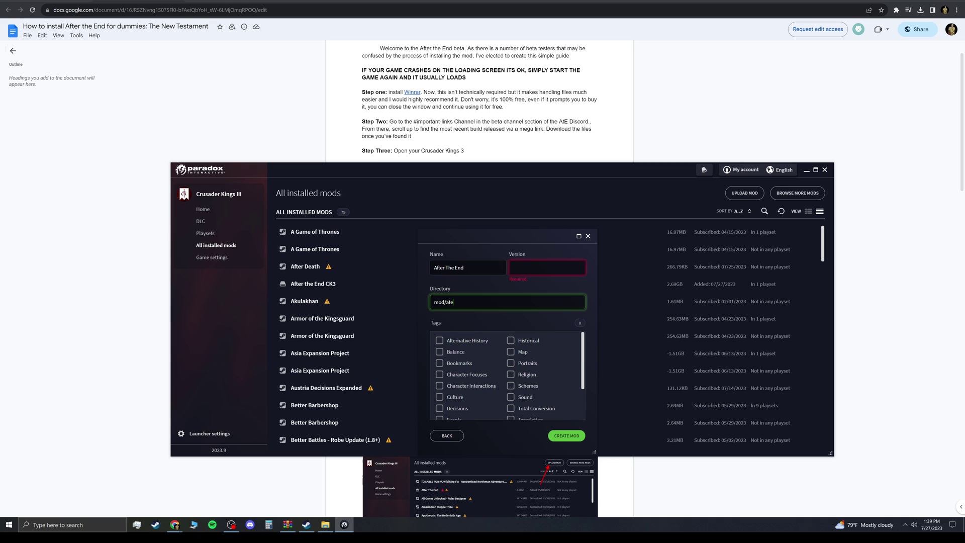
{"action": "key", "text": "BackSpace"}
{"action": "scroll", "coordinate": [517, 379], "scroll_direction": "down", "scroll_amount": 3}
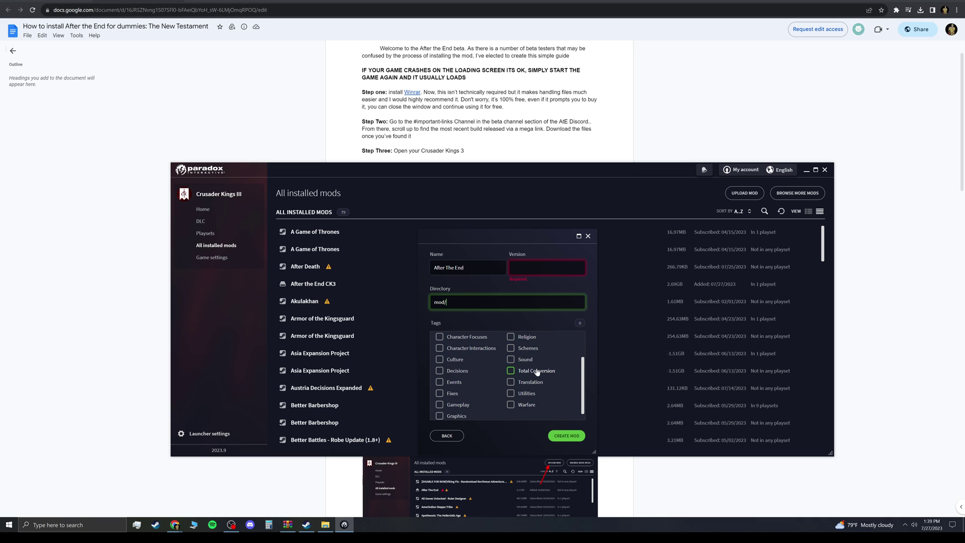
{"action": "scroll", "coordinate": [539, 374], "scroll_direction": "down", "scroll_amount": 1}
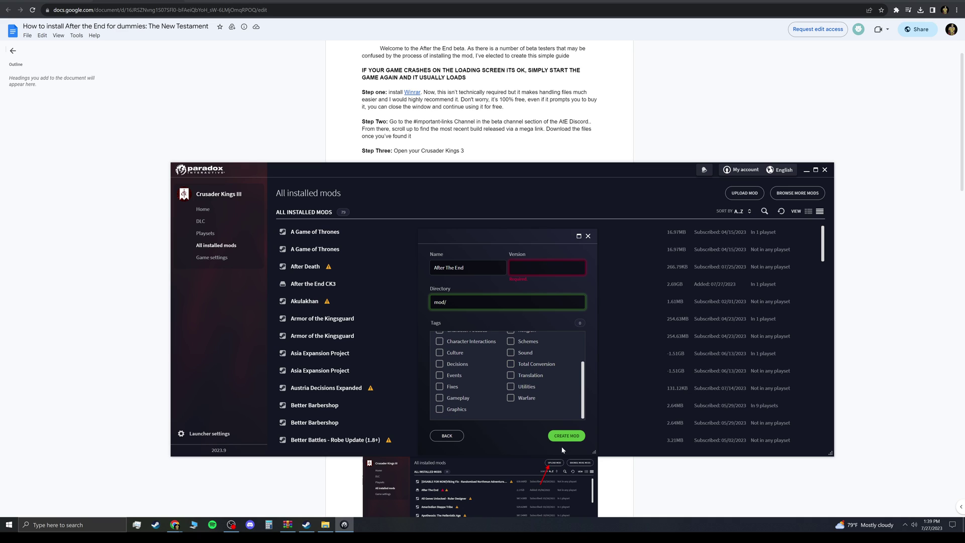
{"action": "left_click", "coordinate": [446, 435]}
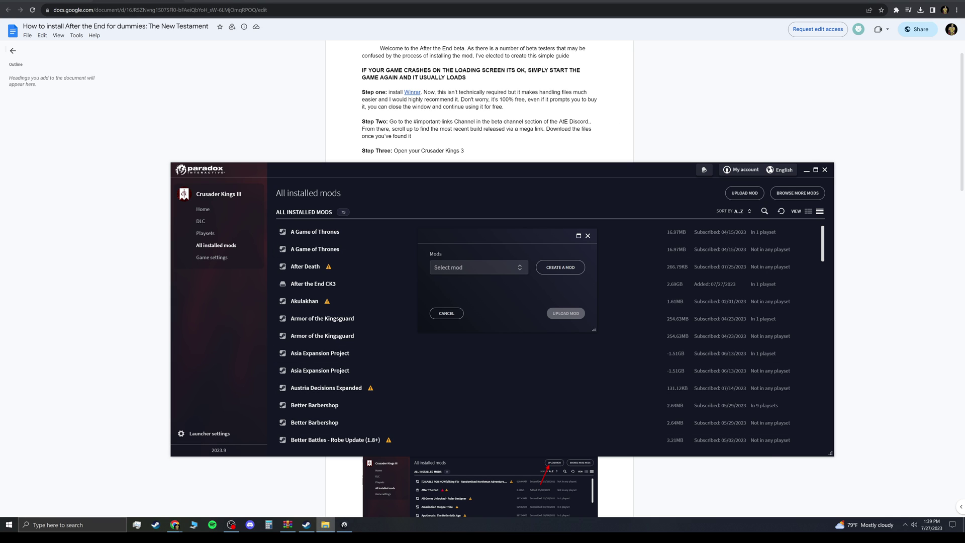
Inspect the Crusader Kings III mod folder's files and look inside the ate folder
{"action": "left_click_drag", "start_coordinate": [955, 112], "coordinate": [452, 201]}
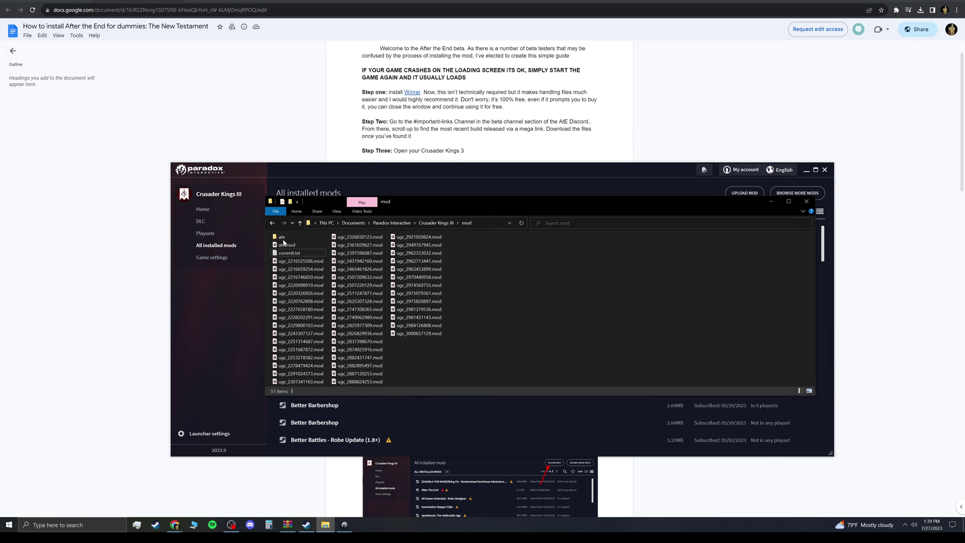
{"action": "left_click", "coordinate": [300, 261]}
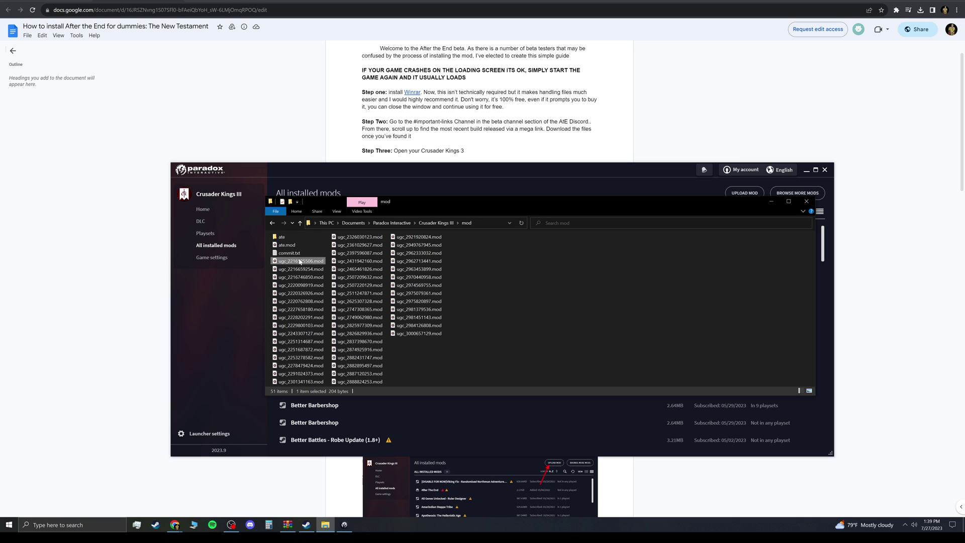
{"action": "left_click", "coordinate": [417, 334], "text": "shift"}
{"action": "left_click", "coordinate": [577, 309]}
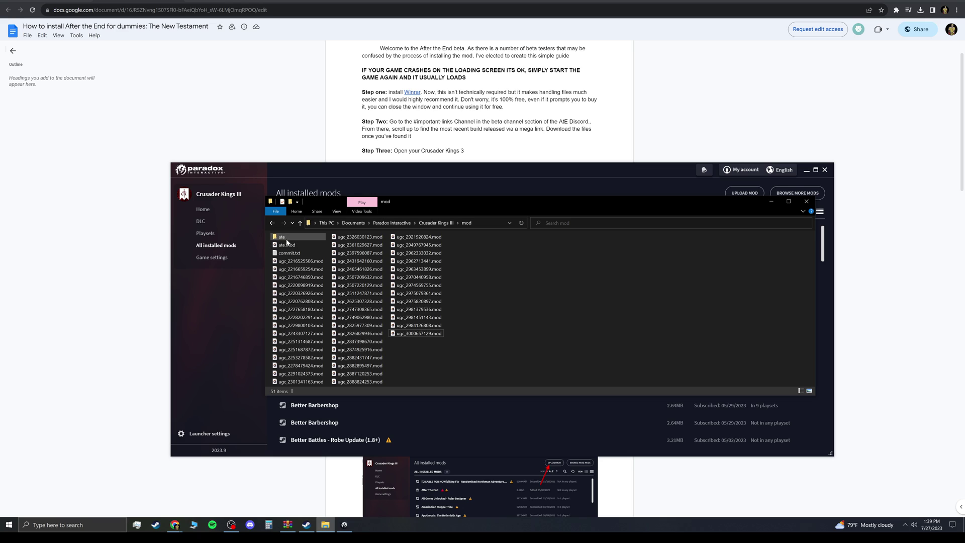
{"action": "mouse_move", "coordinate": [289, 243]}
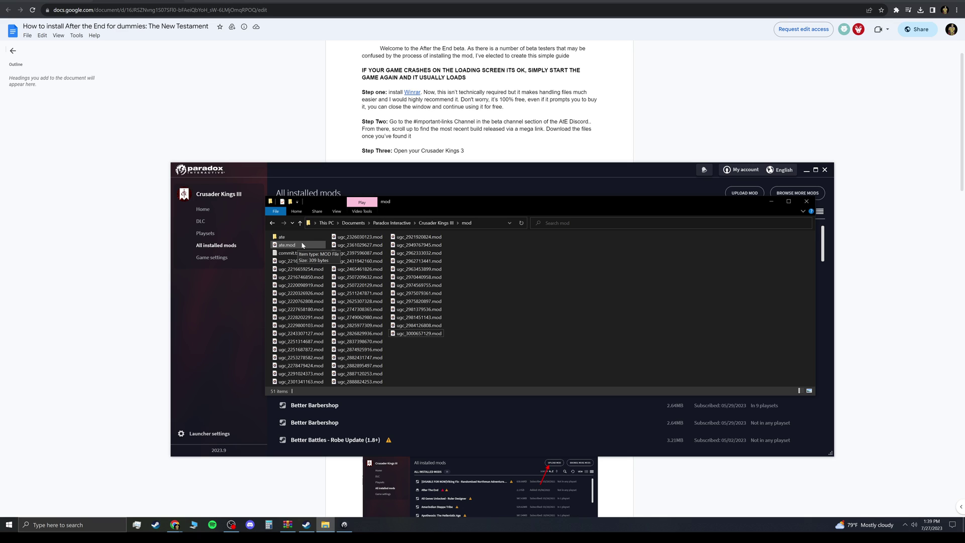
{"action": "double_click", "coordinate": [292, 239]}
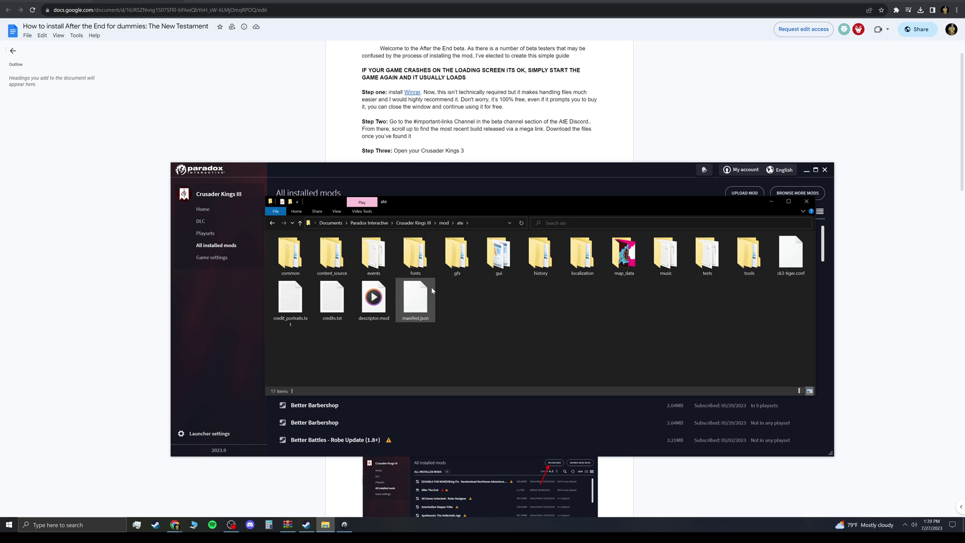
{"action": "left_click", "coordinate": [272, 223]}
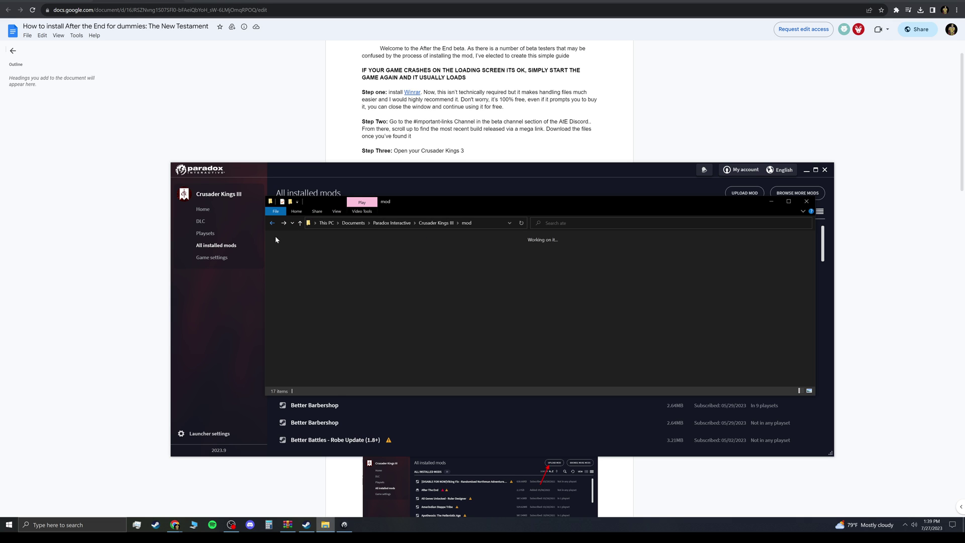
Bring the ate-build (2).zip archive window alongside File Explorer
{"action": "left_click", "coordinate": [306, 524]}
{"action": "left_click", "coordinate": [292, 524]}
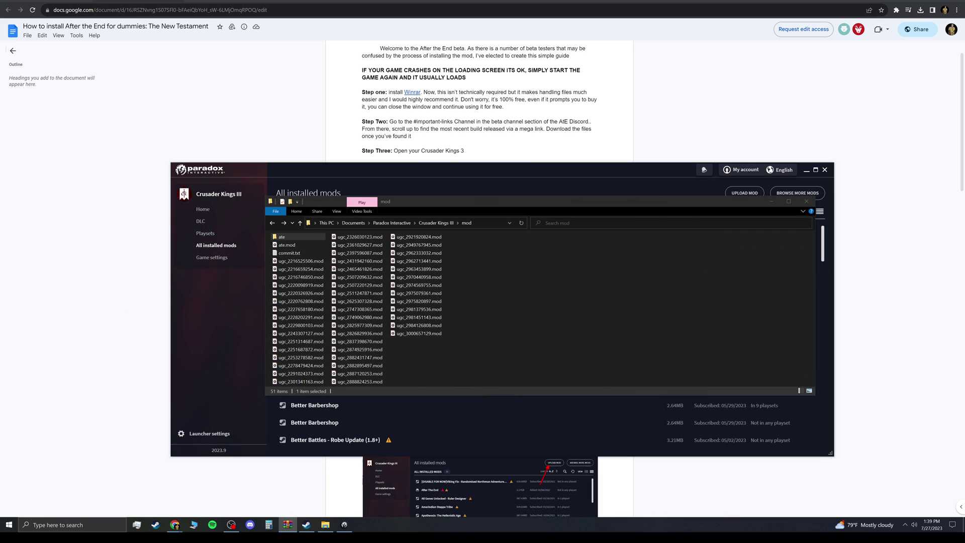
{"action": "left_click_drag", "start_coordinate": [806, 68], "coordinate": [573, 133]}
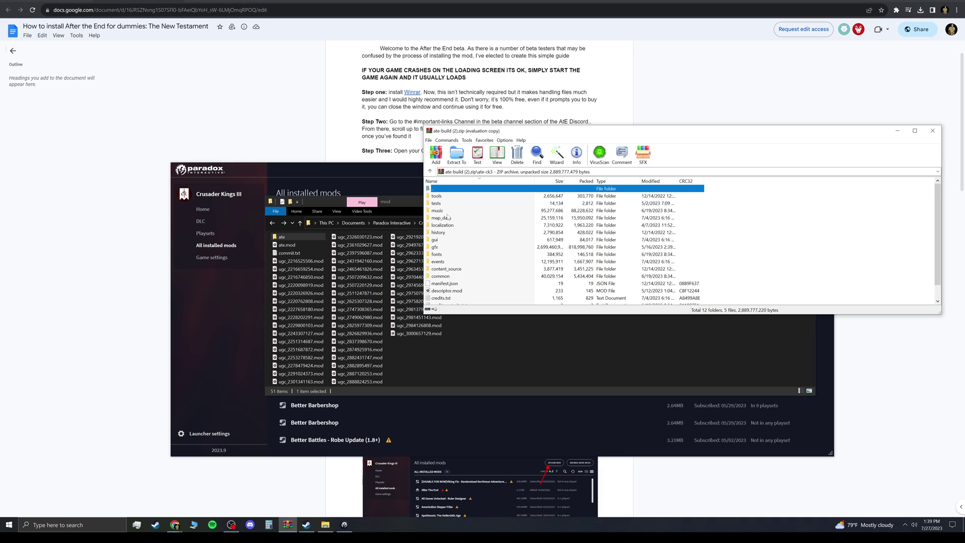
Enter the archive's ate-ck3 folder and target extraction at the Crusader Kings III mod\ate folder
{"action": "double_click", "coordinate": [438, 190]}
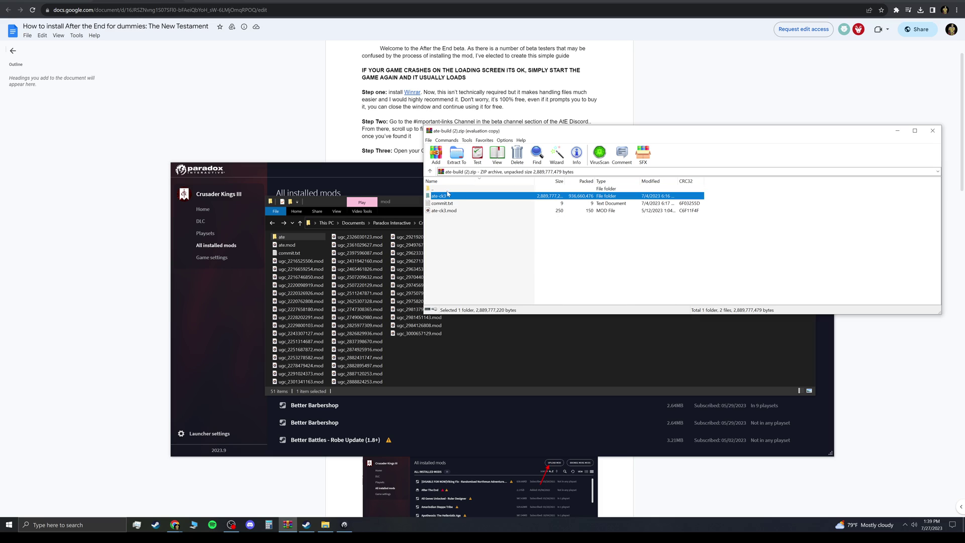
{"action": "left_click", "coordinate": [486, 233]}
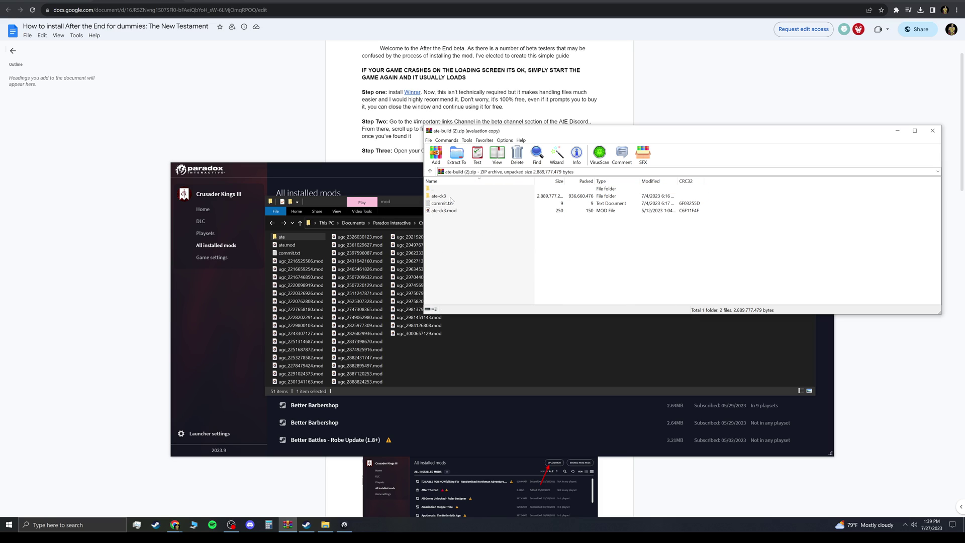
{"action": "double_click", "coordinate": [451, 197]}
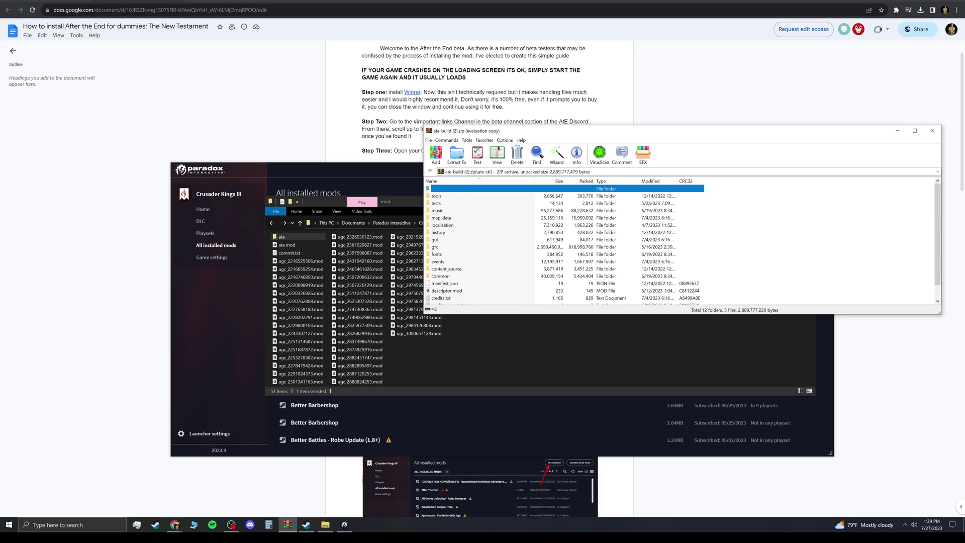
{"action": "left_click", "coordinate": [456, 154]}
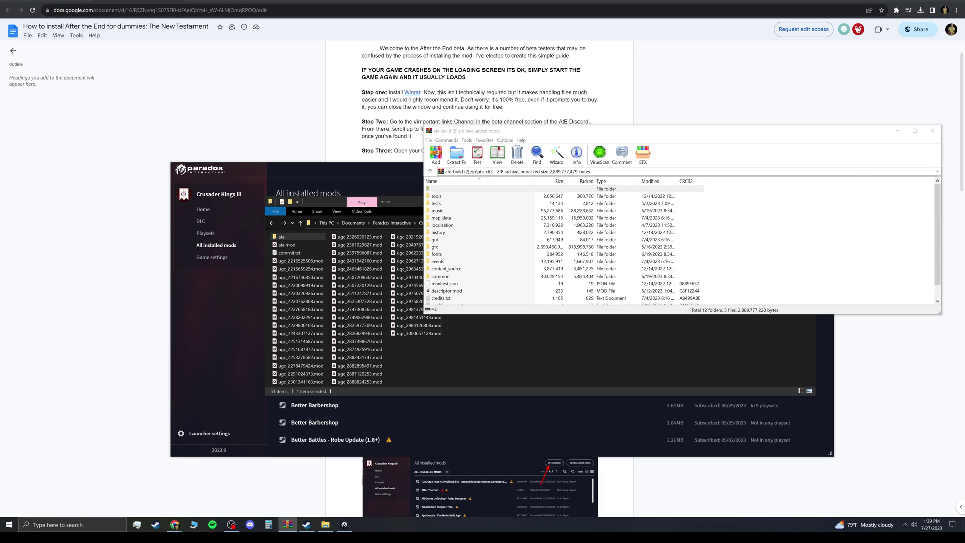
{"action": "key", "text": "Down"}
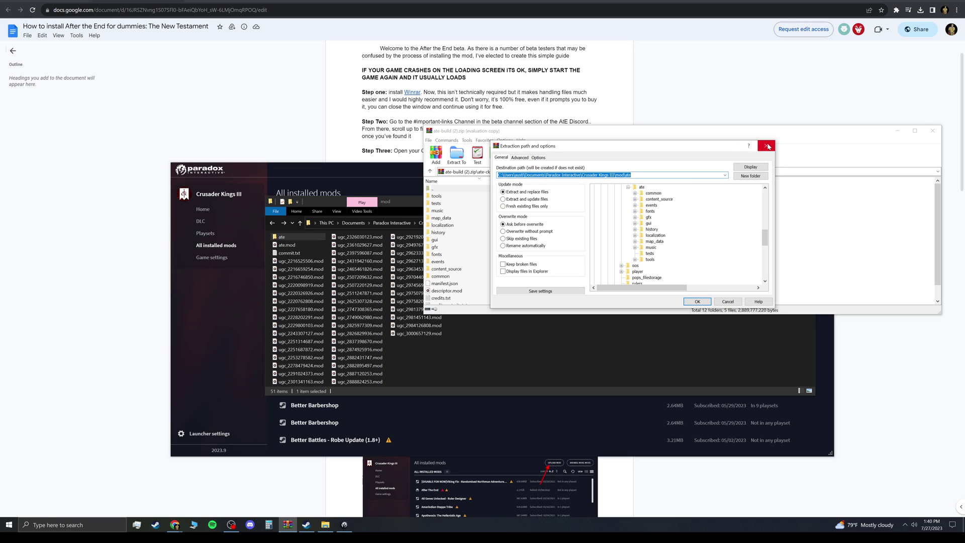
Browse File Explorer to Documents\Paradox Interactive\Crusader Kings III\mod\ate
{"action": "left_click", "coordinate": [767, 145]}
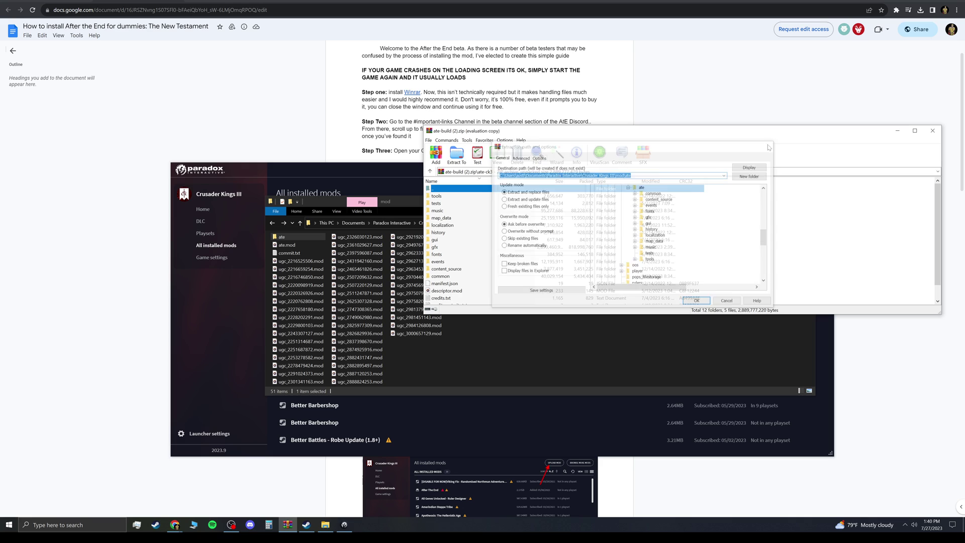
{"action": "left_click", "coordinate": [398, 184]}
{"action": "left_click", "coordinate": [325, 524]}
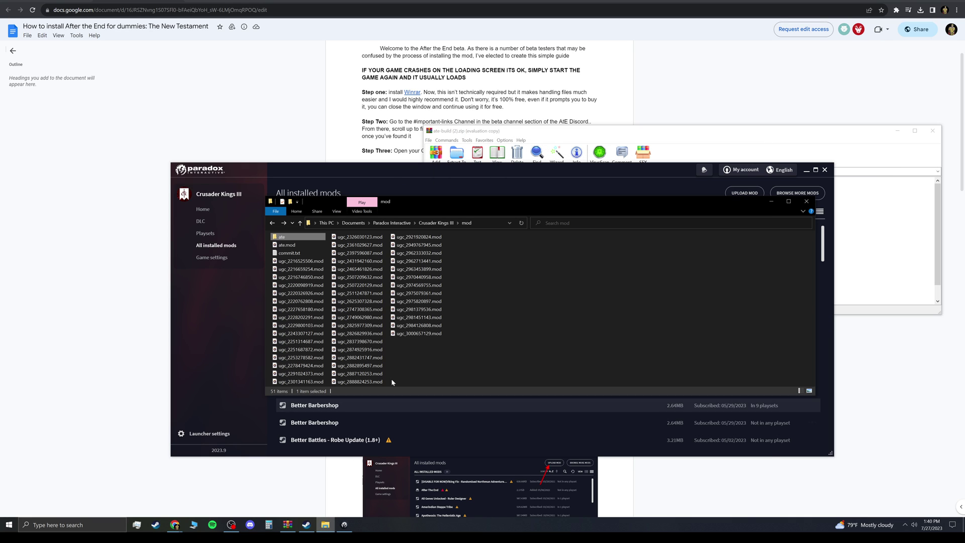
{"action": "left_click", "coordinate": [389, 223]}
{"action": "left_click", "coordinate": [353, 223]}
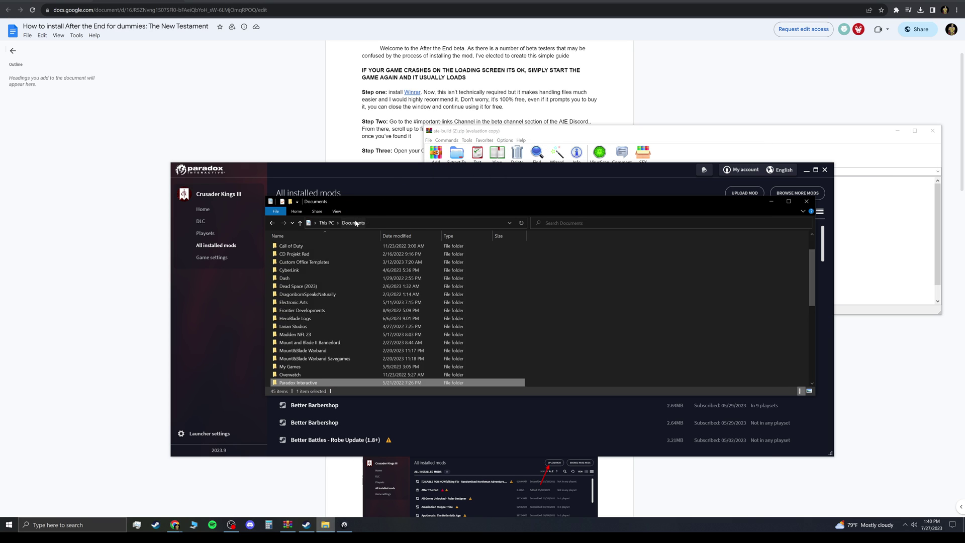
{"action": "double_click", "coordinate": [327, 383]}
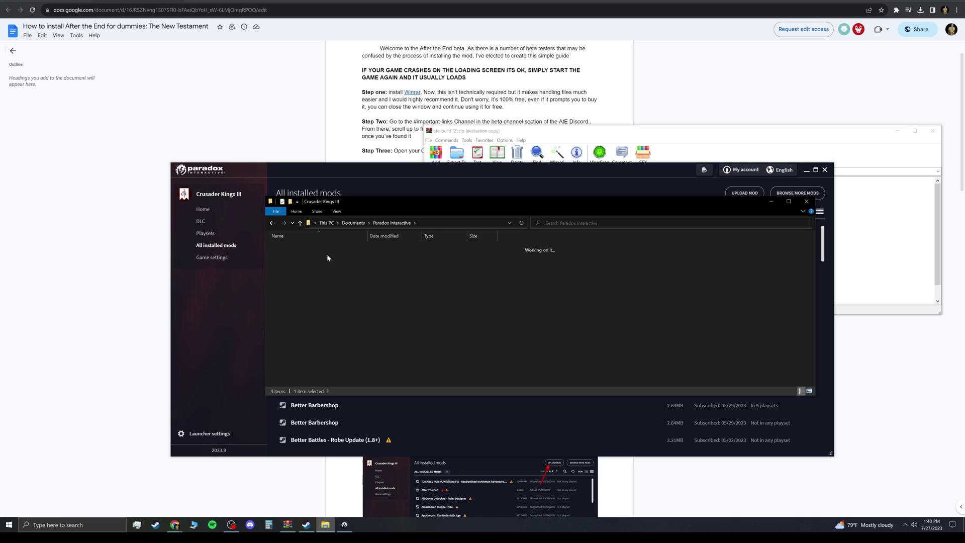
{"action": "scroll", "coordinate": [322, 271], "scroll_direction": "down", "scroll_amount": 1}
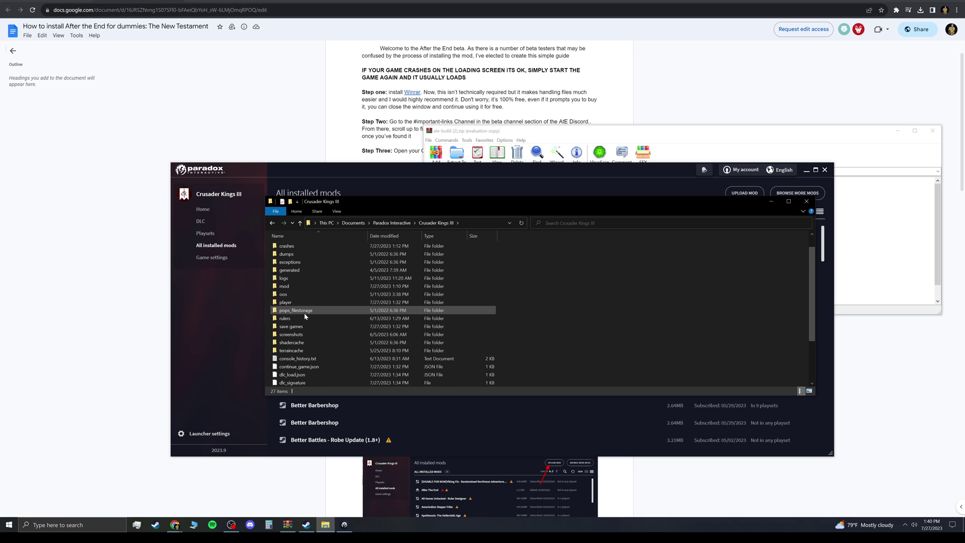
{"action": "double_click", "coordinate": [285, 286]}
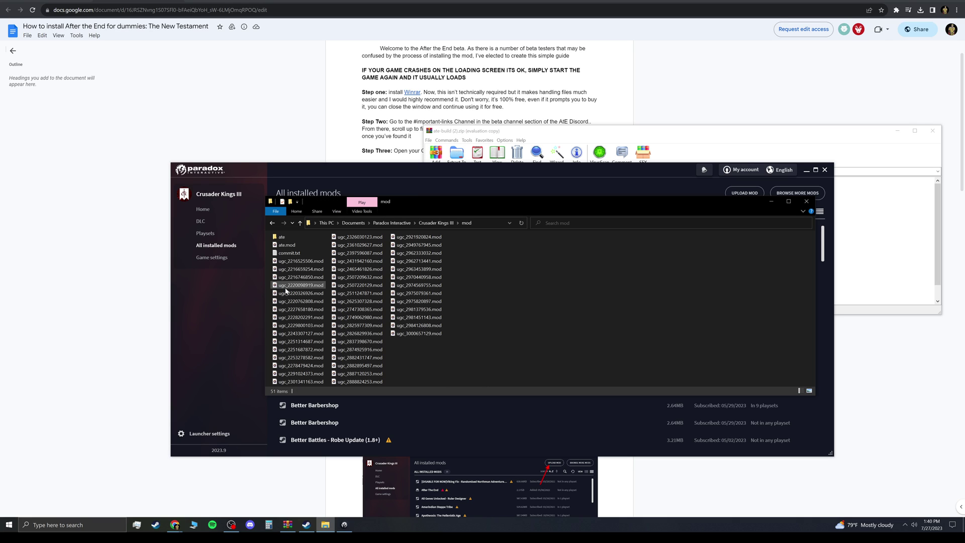
{"action": "double_click", "coordinate": [282, 237]}
Select all of the ate-ck3 contents in WinRAR and drag them into mod\ate
{"action": "left_click", "coordinate": [514, 172]}
{"action": "left_click_drag", "start_coordinate": [513, 174], "coordinate": [494, 204]}
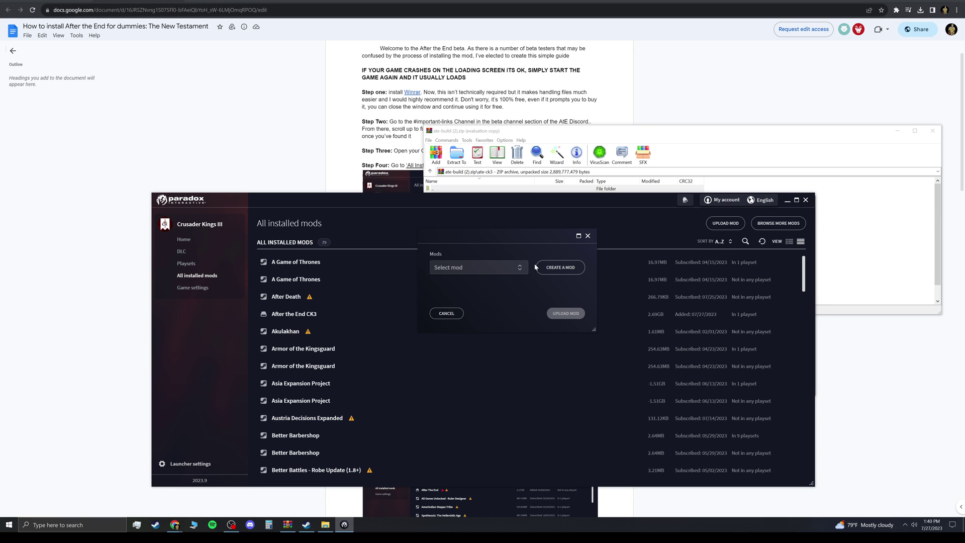
{"action": "left_click", "coordinate": [285, 524]}
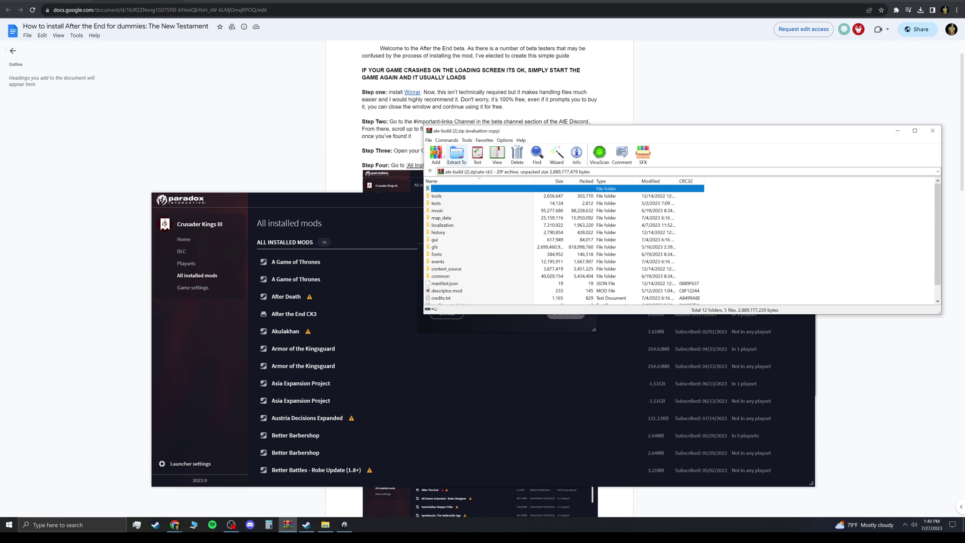
{"action": "left_click", "coordinate": [454, 154]}
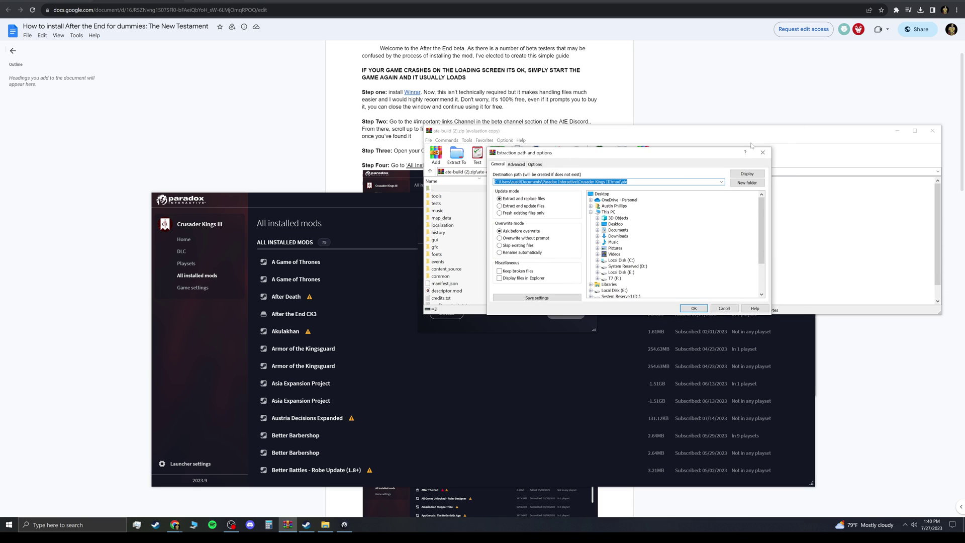
{"action": "left_click", "coordinate": [763, 152]}
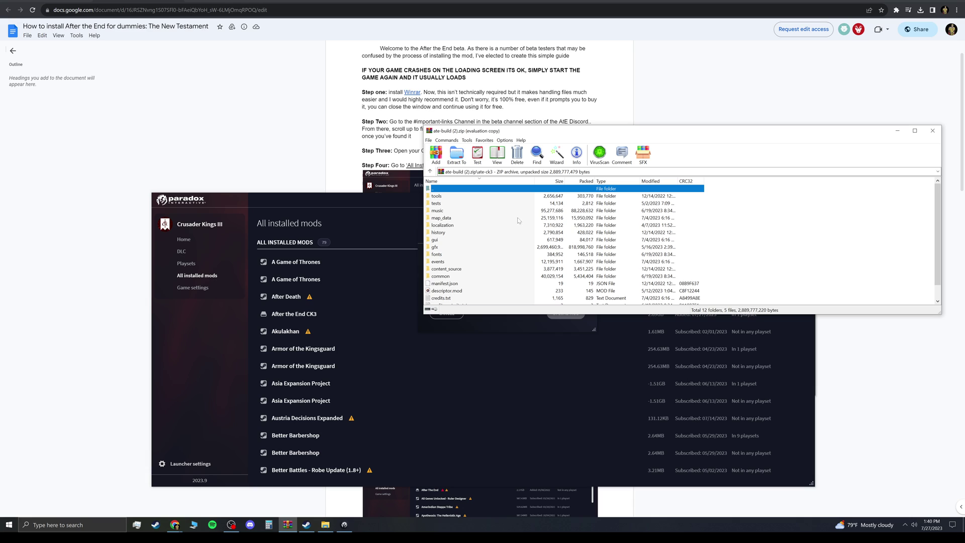
{"action": "left_click", "coordinate": [445, 196]}
{"action": "scroll", "coordinate": [483, 296], "scroll_direction": "down", "scroll_amount": 1}
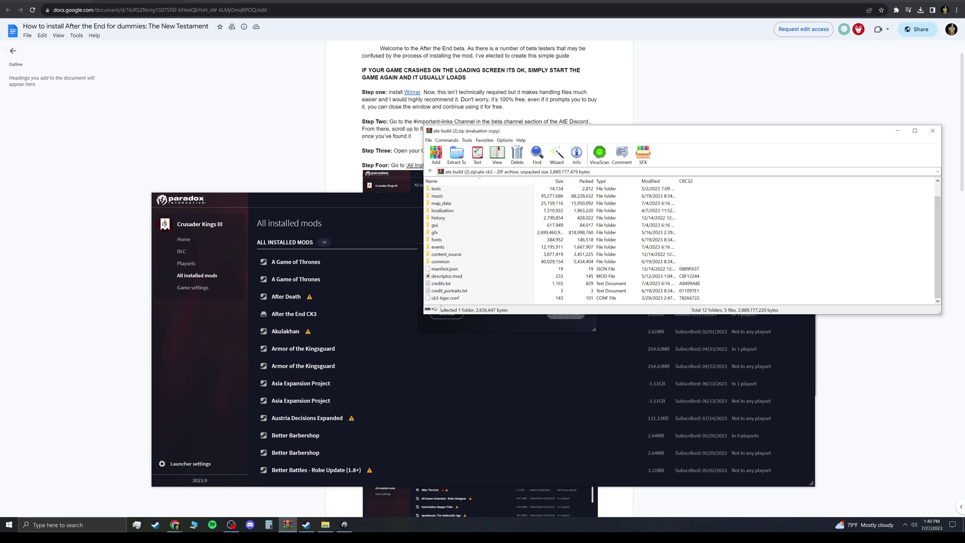
{"action": "key", "text": "ctrl+a"}
{"action": "left_click_drag", "start_coordinate": [453, 204], "coordinate": [347, 303]}
Show the ate folder's 17 items in List view, then return to the mod folder
{"action": "left_click", "coordinate": [272, 223]}
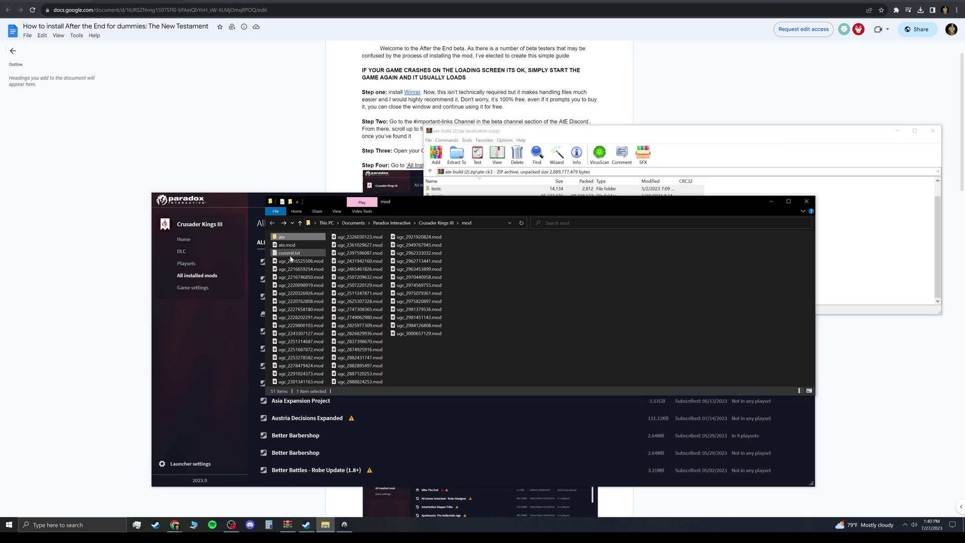
{"action": "double_click", "coordinate": [287, 239]}
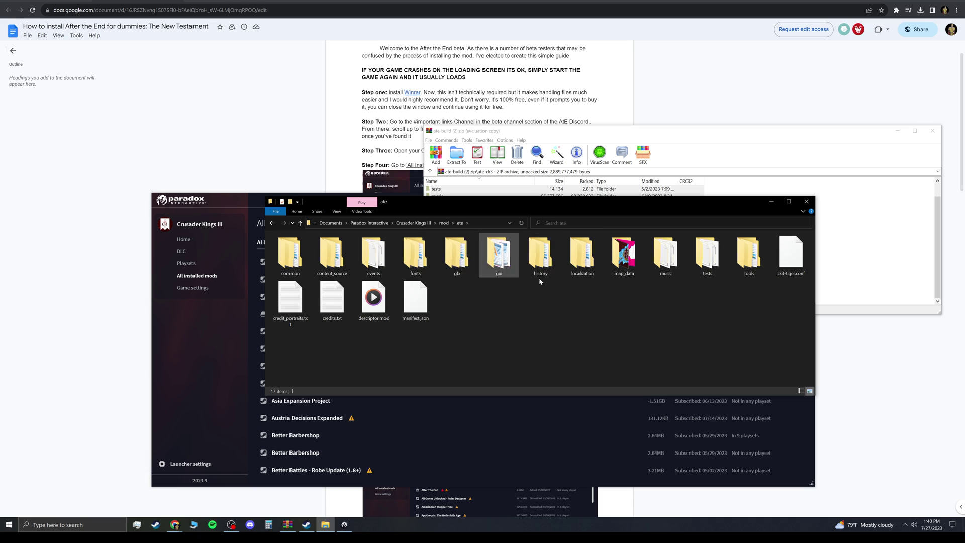
{"action": "right_click", "coordinate": [470, 325]}
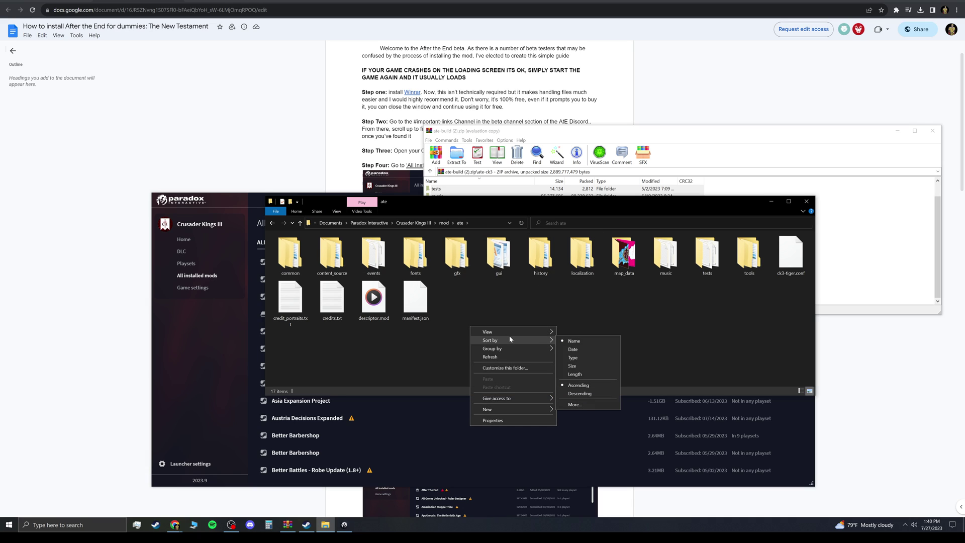
{"action": "mouse_move", "coordinate": [510, 341]}
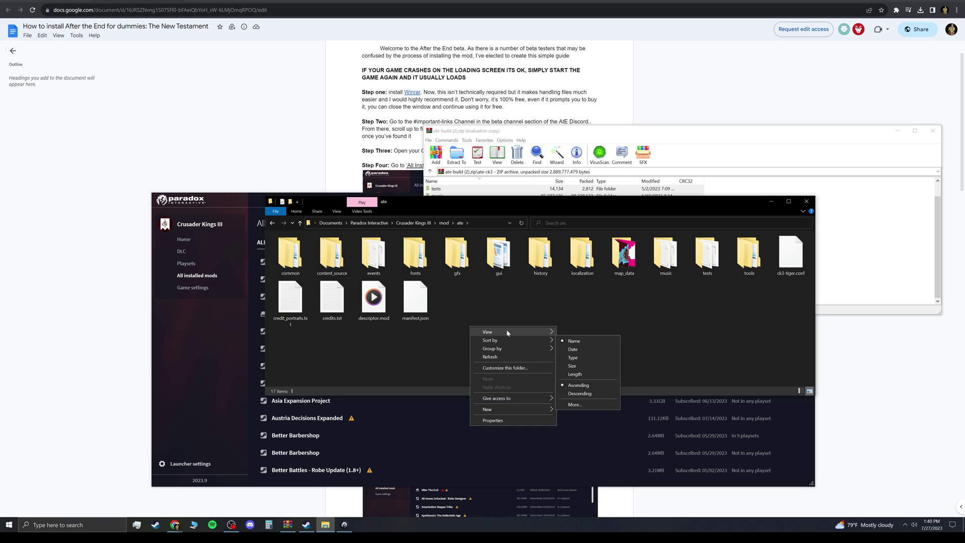
{"action": "left_click", "coordinate": [578, 366]}
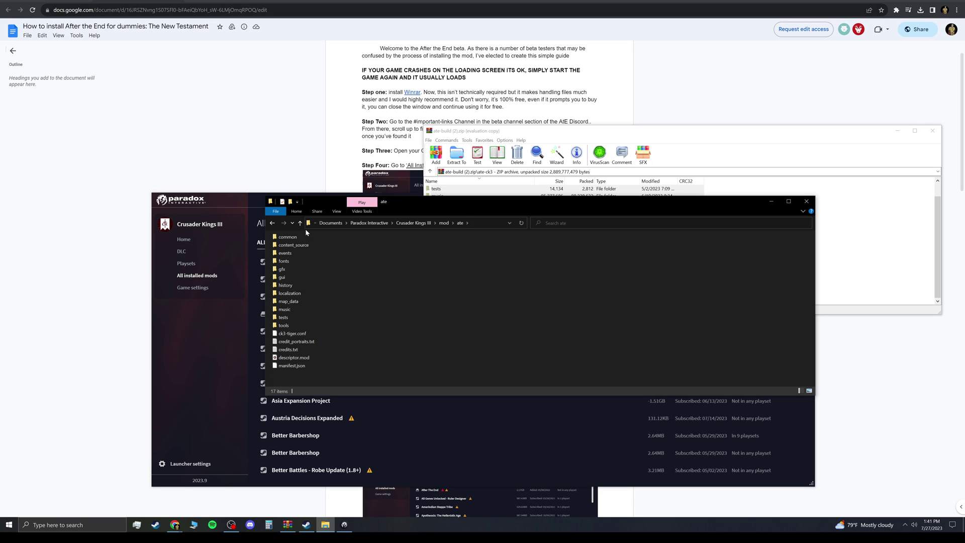
{"action": "left_click", "coordinate": [272, 223]}
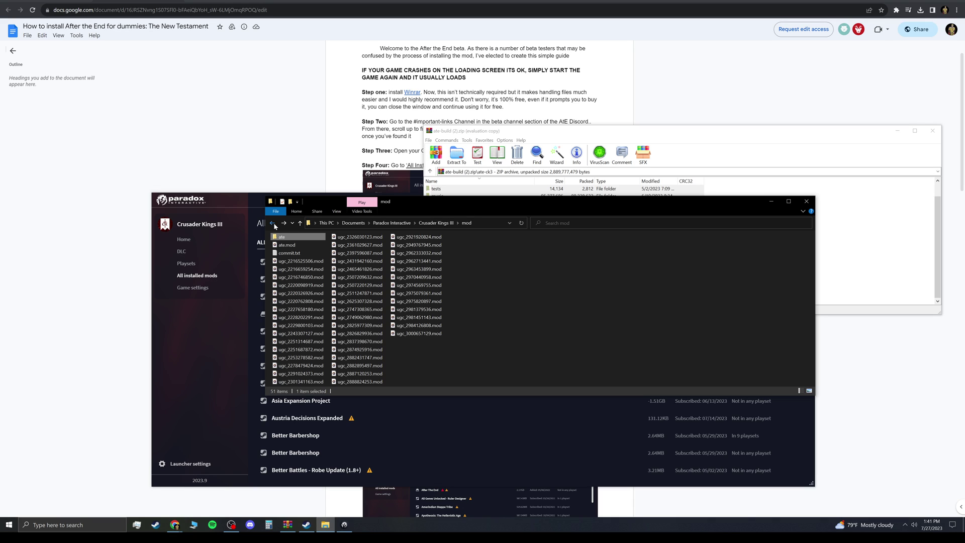
Check the ate folder and ate.mod in the mod folder window, leaving ate selected
{"action": "left_click", "coordinate": [297, 245], "text": "ctrl"}
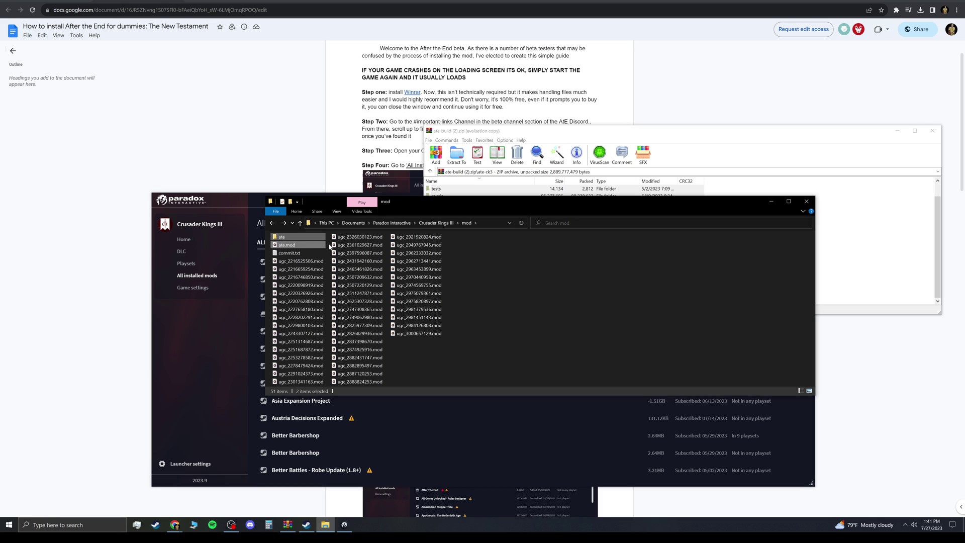
{"action": "left_click", "coordinate": [229, 315]}
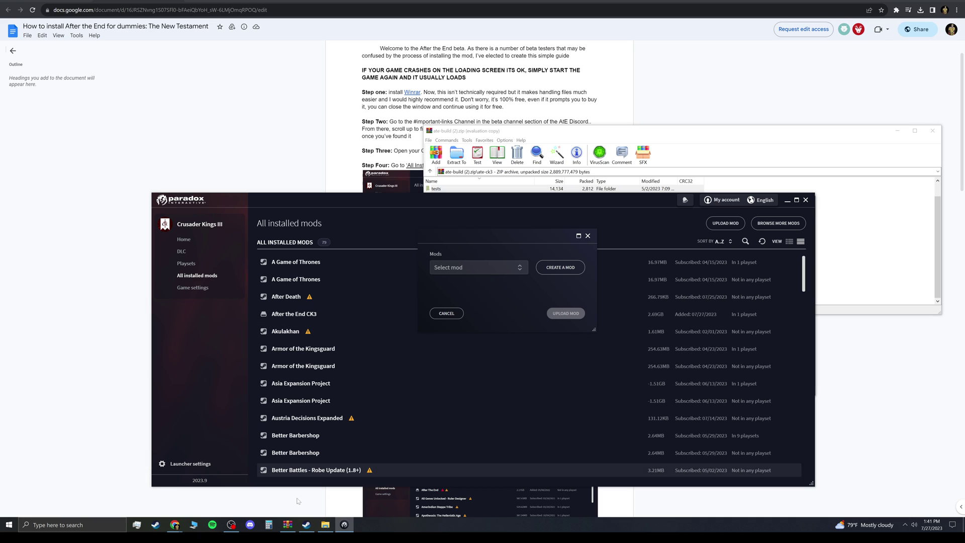
{"action": "left_click", "coordinate": [325, 524]}
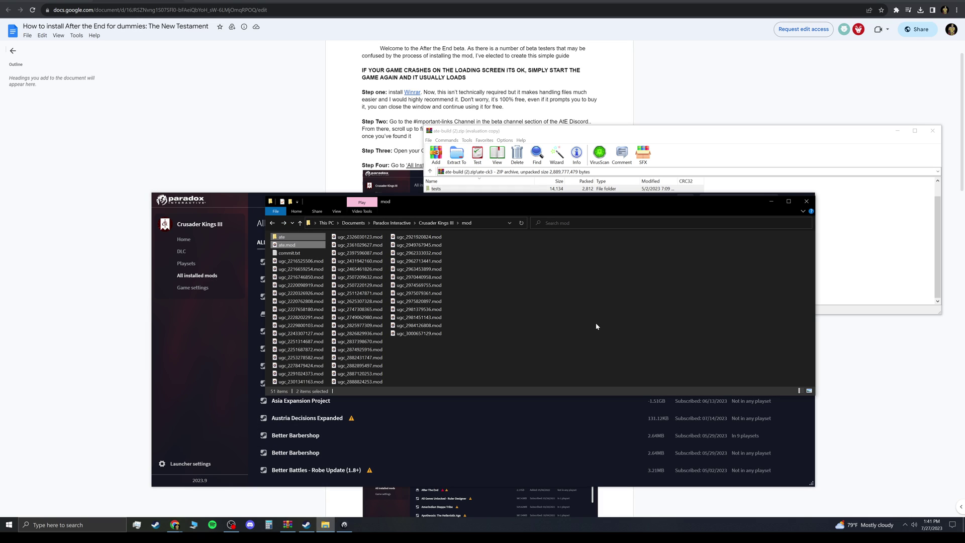
{"action": "left_click", "coordinate": [571, 297]}
{"action": "left_click_drag", "start_coordinate": [563, 204], "coordinate": [526, 213]}
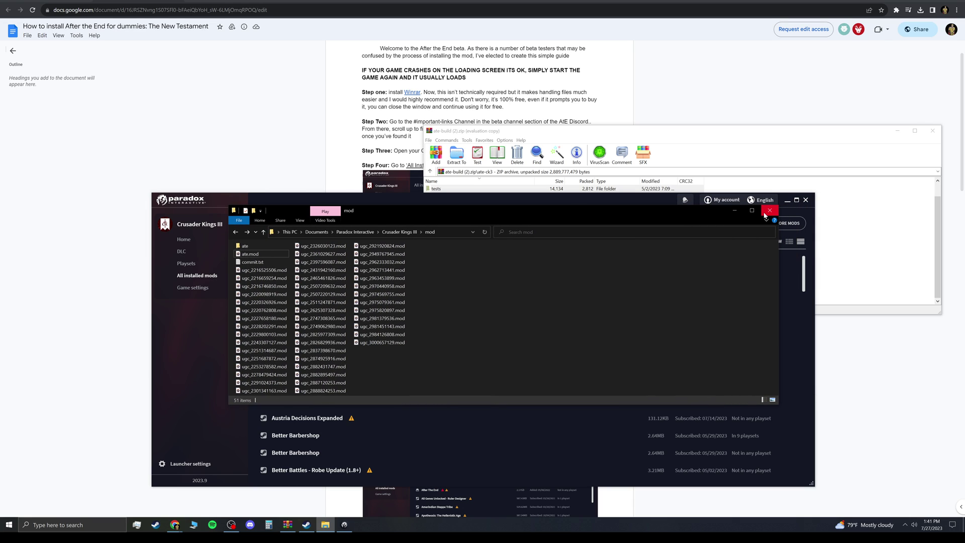
{"action": "left_click", "coordinate": [250, 249]}
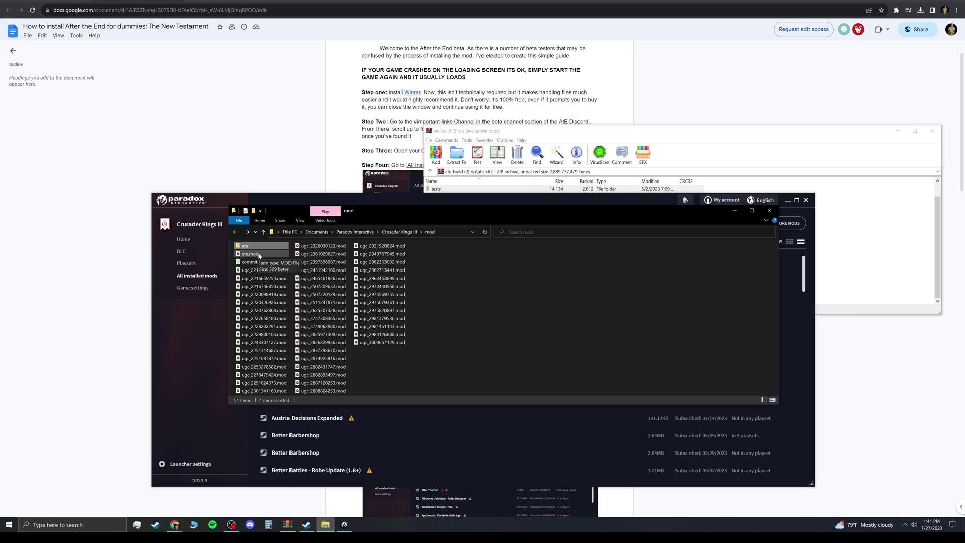
Minimize File Explorer, cancel the Upload Mod dialog, and close the Paradox launcher
{"action": "left_click", "coordinate": [738, 210]}
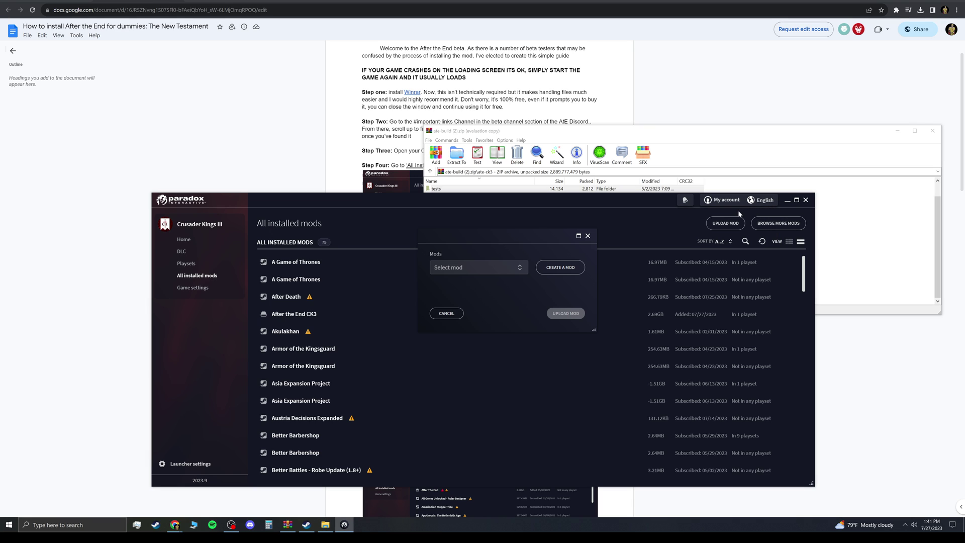
{"action": "left_click", "coordinate": [587, 240]}
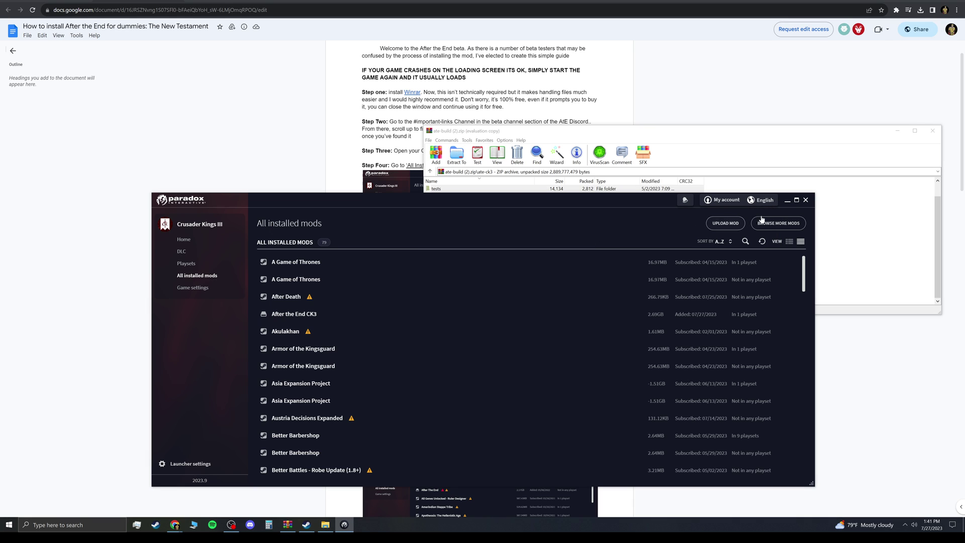
{"action": "left_click", "coordinate": [806, 201]}
Close WinRAR and open Crusader Kings III's Properties from the Steam library
{"action": "left_click", "coordinate": [933, 136]}
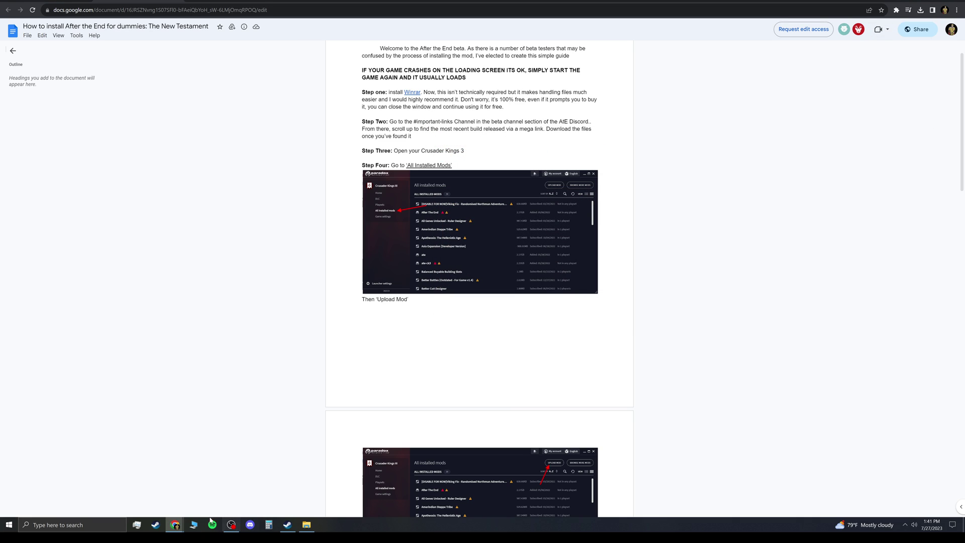
{"action": "left_click", "coordinate": [162, 528]}
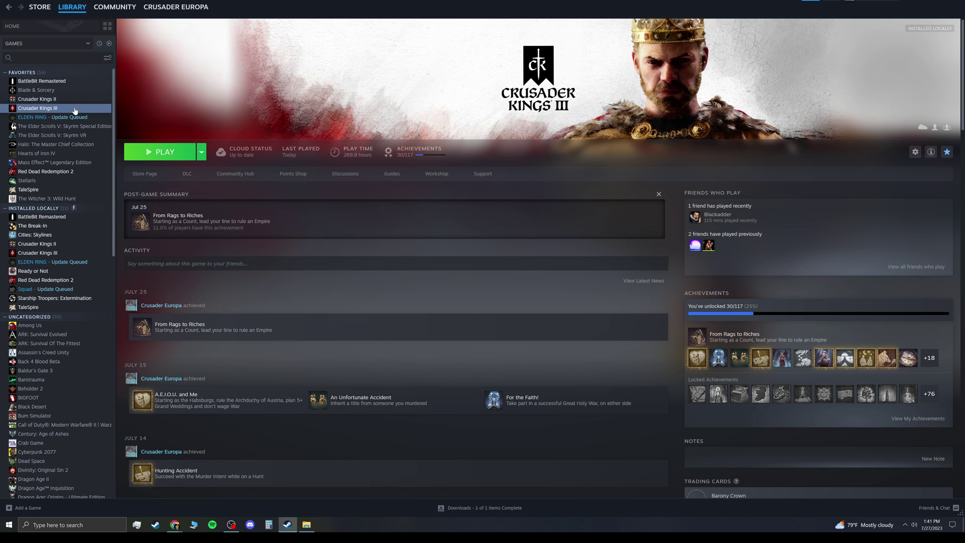
{"action": "right_click", "coordinate": [75, 109]}
{"action": "mouse_move", "coordinate": [91, 164]}
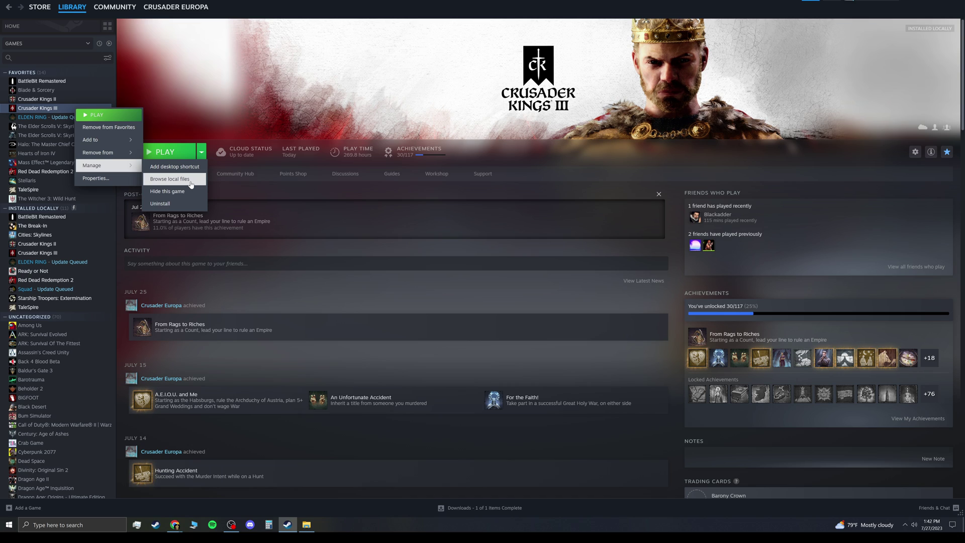
{"action": "left_click", "coordinate": [102, 179]}
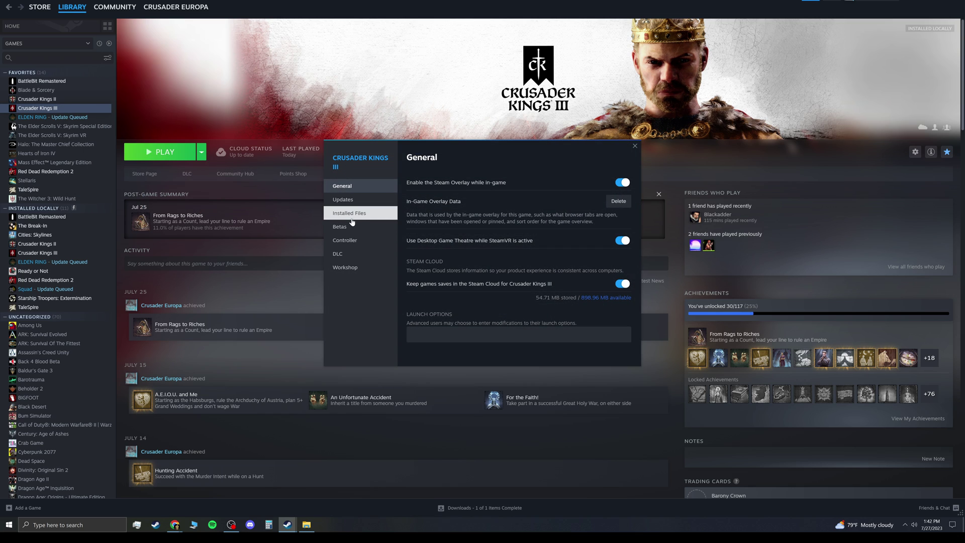
Review the Betas version list and leave beta participation at None
{"action": "left_click", "coordinate": [345, 226]}
{"action": "left_click", "coordinate": [610, 187]}
{"action": "scroll", "coordinate": [505, 299], "scroll_direction": "down", "scroll_amount": 5}
{"action": "scroll", "coordinate": [532, 298], "scroll_direction": "down", "scroll_amount": 1}
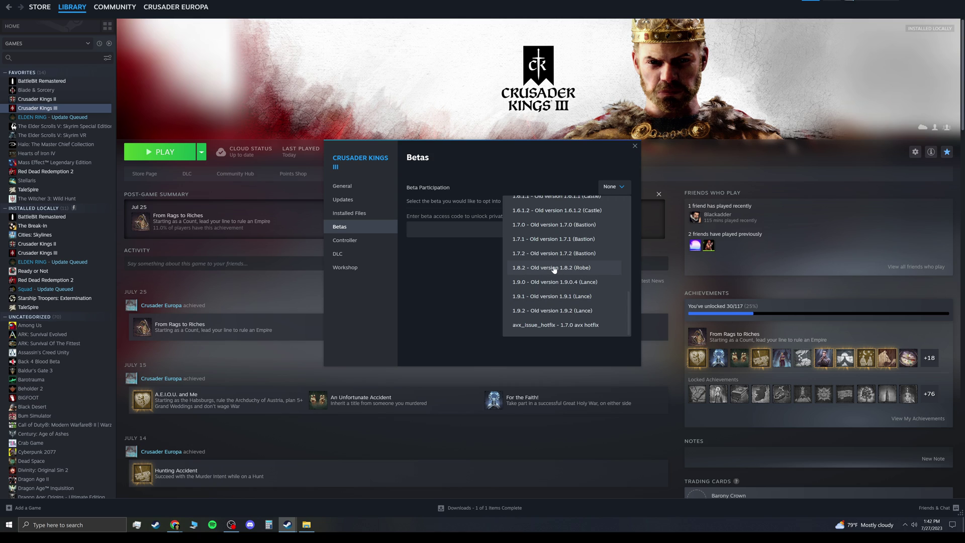
{"action": "left_click", "coordinate": [636, 147]}
Launch Crusader Kings III and confirm the After The End playset in the launcher
{"action": "left_click", "coordinate": [636, 147]}
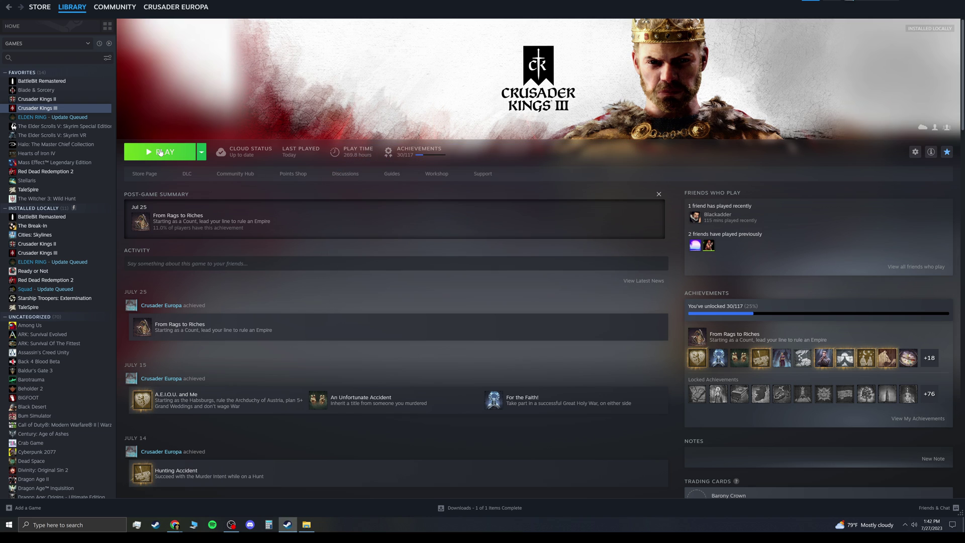
{"action": "left_click", "coordinate": [160, 153]}
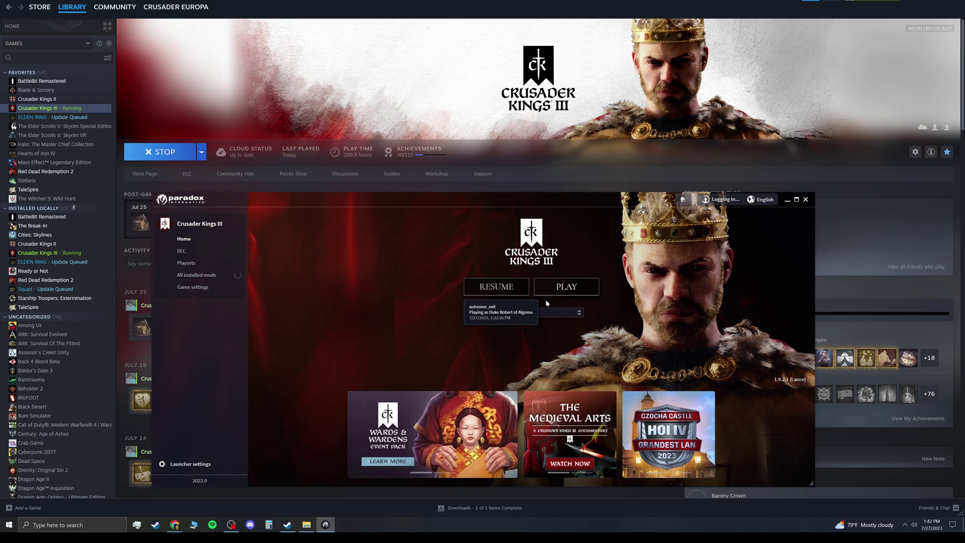
{"action": "left_click", "coordinate": [186, 263]}
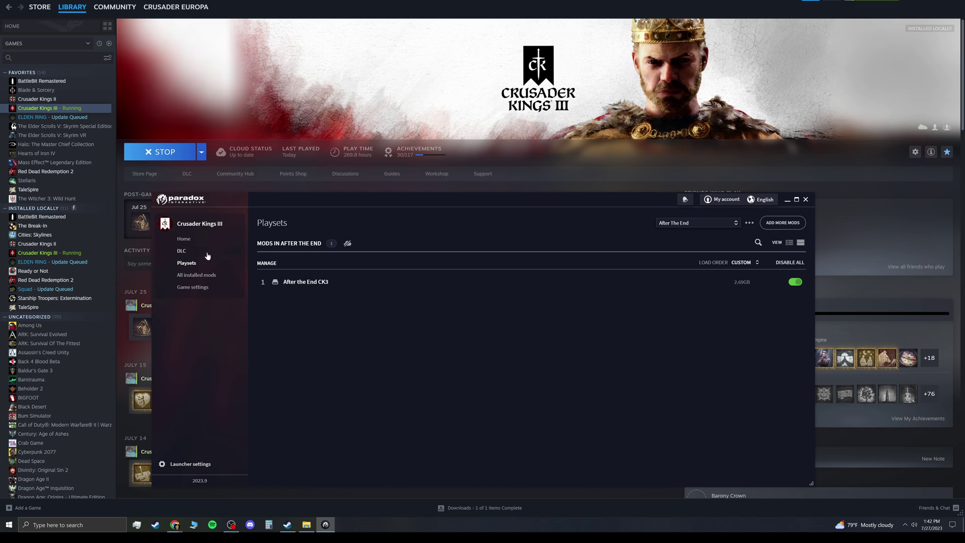
{"action": "left_click", "coordinate": [185, 240]}
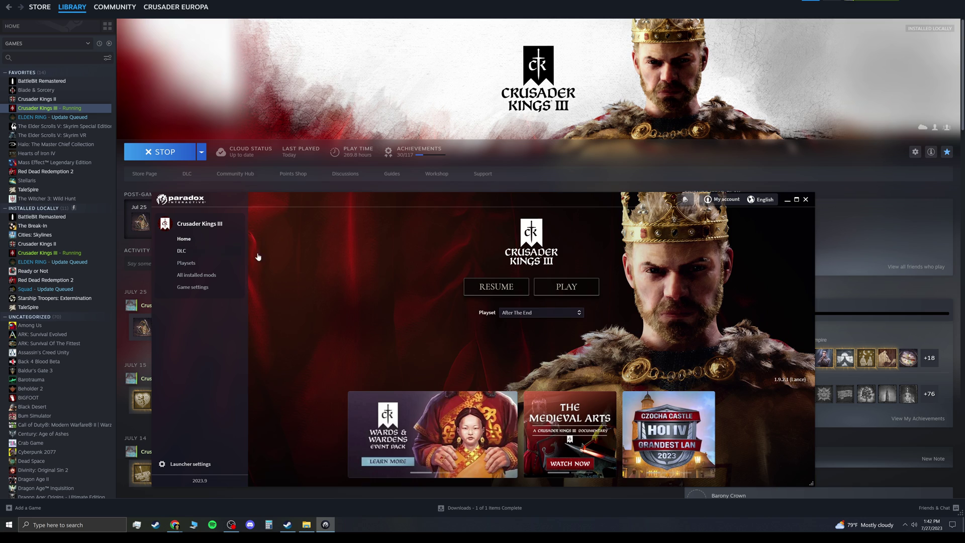
Start Crusader Kings III with the After The End playset and let it load
{"action": "left_click", "coordinate": [578, 289]}
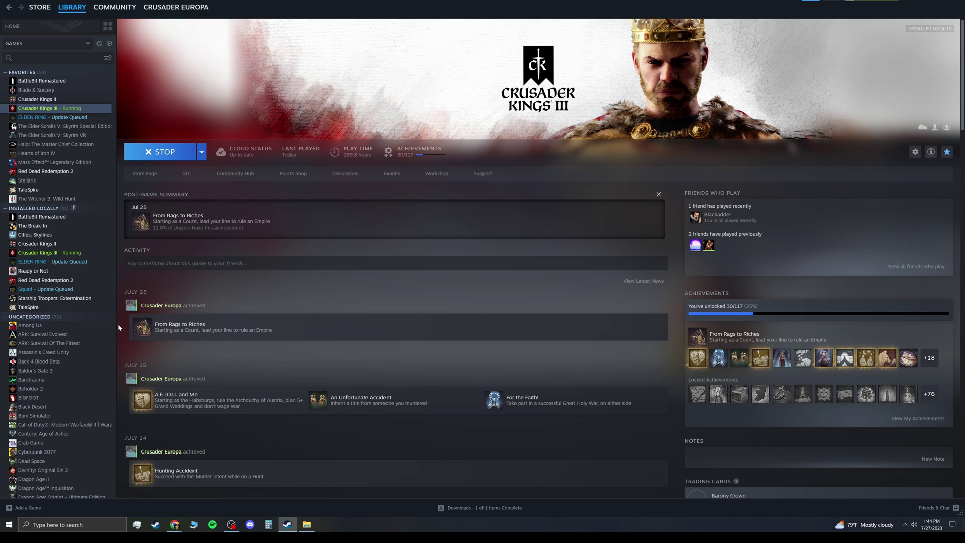
Restart Crusader Kings III from Steam and launch it with the After The End playset
{"action": "left_click", "coordinate": [164, 153]}
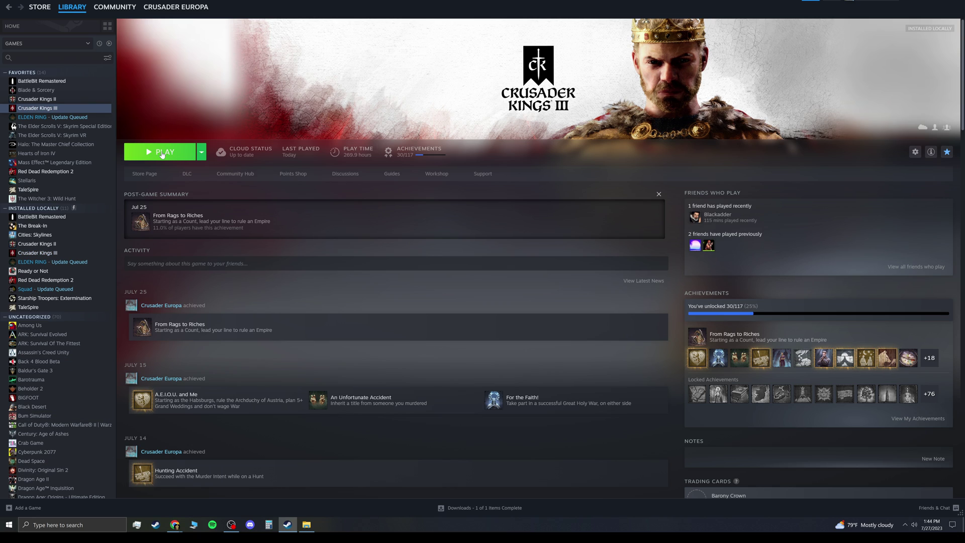
{"action": "left_click", "coordinate": [162, 152]}
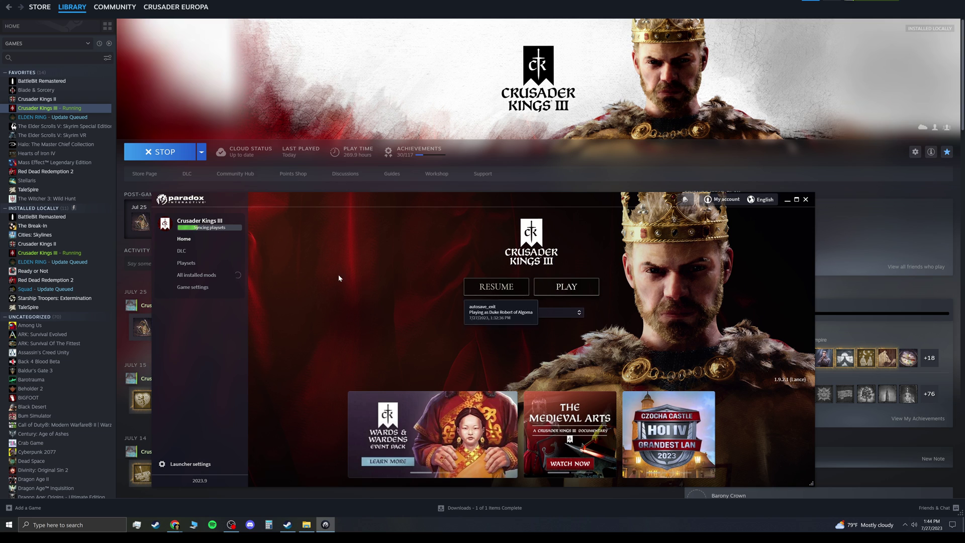
{"action": "left_click", "coordinate": [206, 276]}
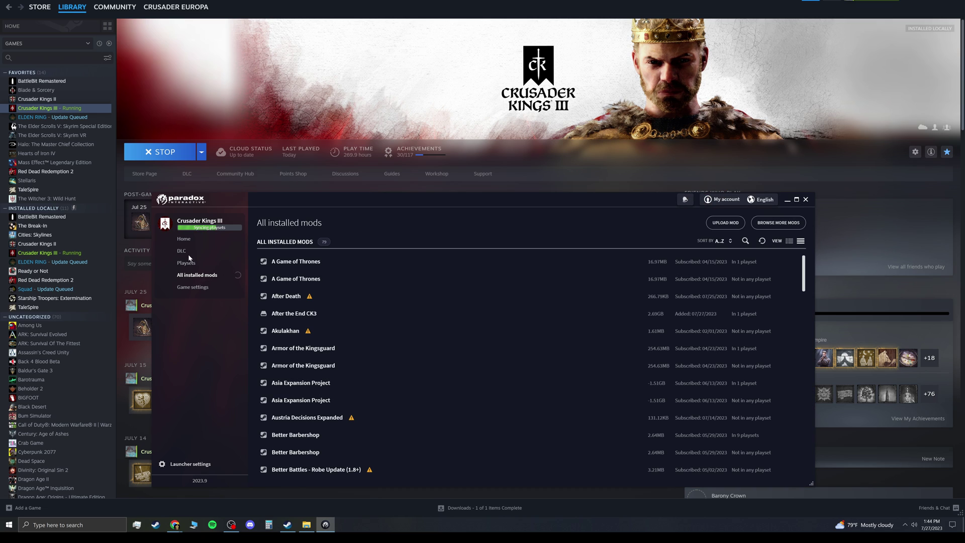
{"action": "left_click", "coordinate": [182, 240]}
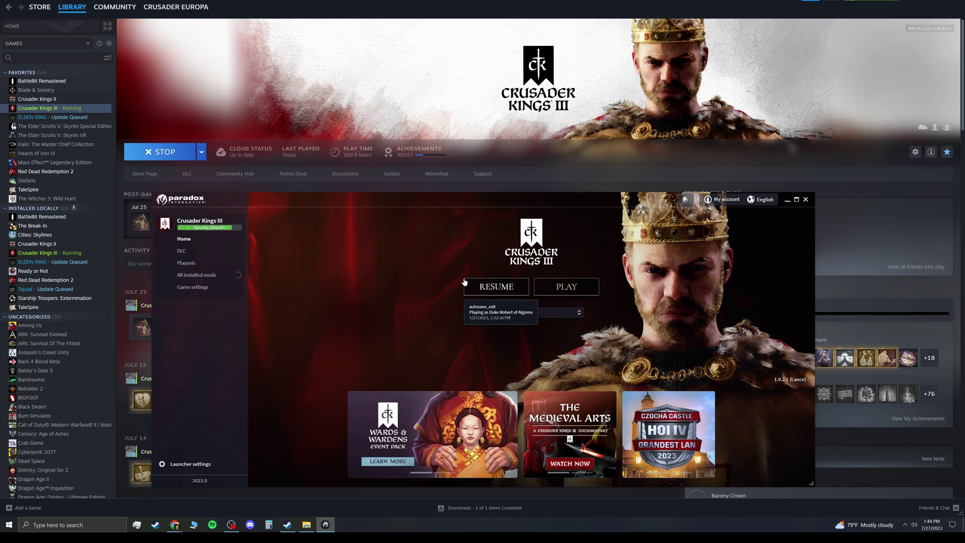
{"action": "left_click", "coordinate": [581, 293]}
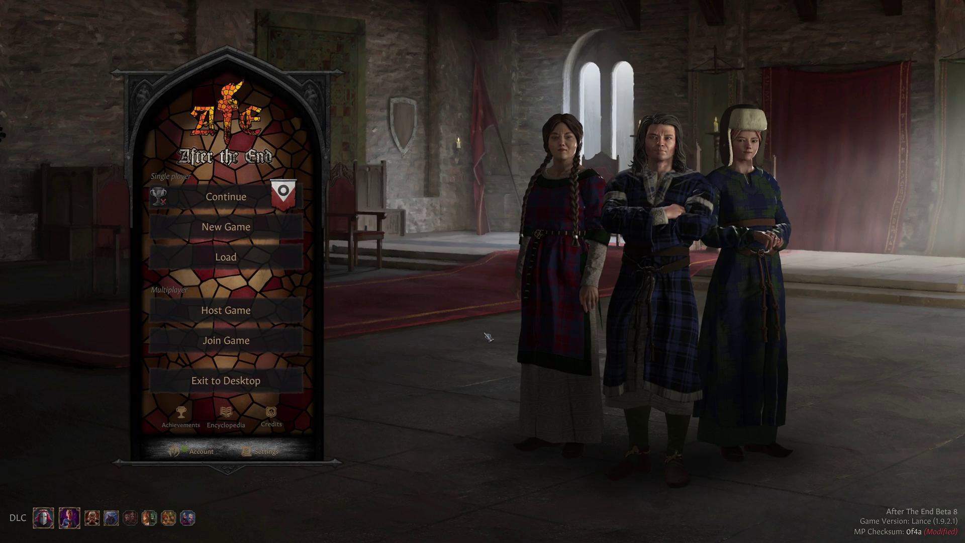
Start a new game as any ruler in 2666, after previewing the other scenarios
{"action": "left_click", "coordinate": [226, 227]}
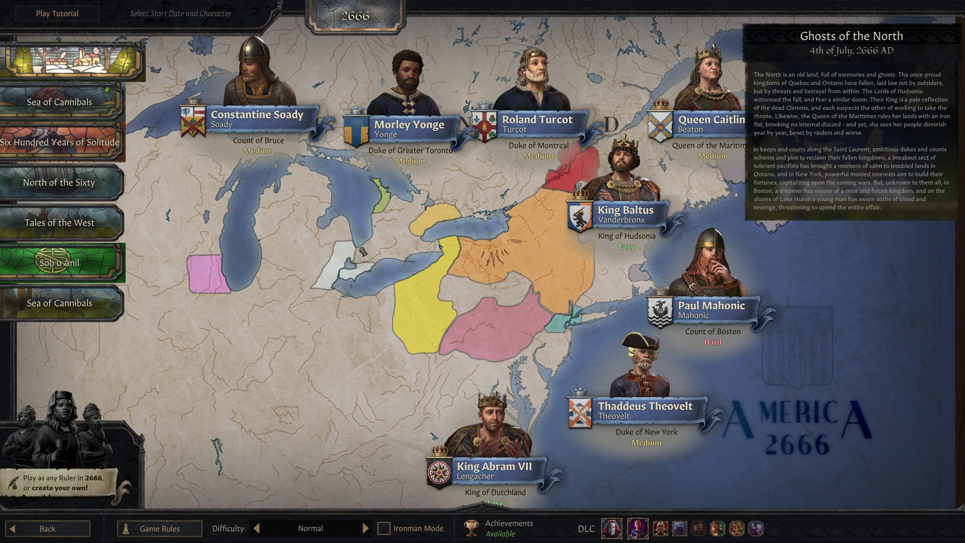
{"action": "left_click", "coordinate": [76, 102]}
{"action": "left_click", "coordinate": [90, 156]}
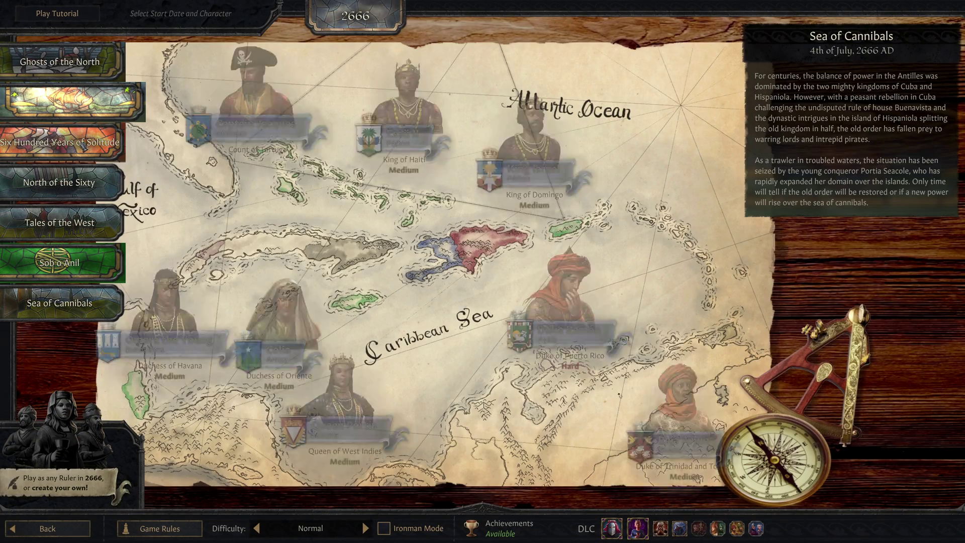
{"action": "left_click", "coordinate": [60, 61]}
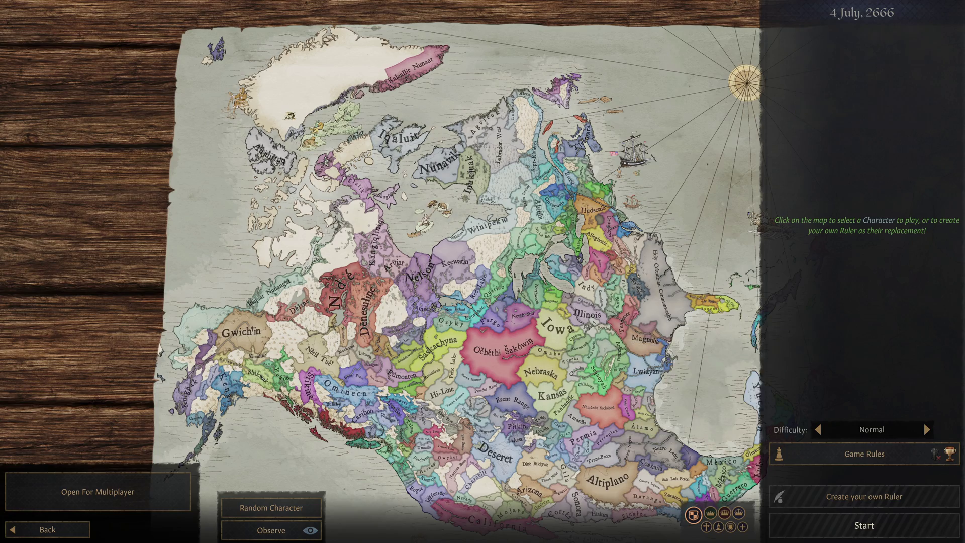
Pan the map down to South America and back across North America
{"action": "key", "text": "Right"}
{"action": "key", "text": "Down"}
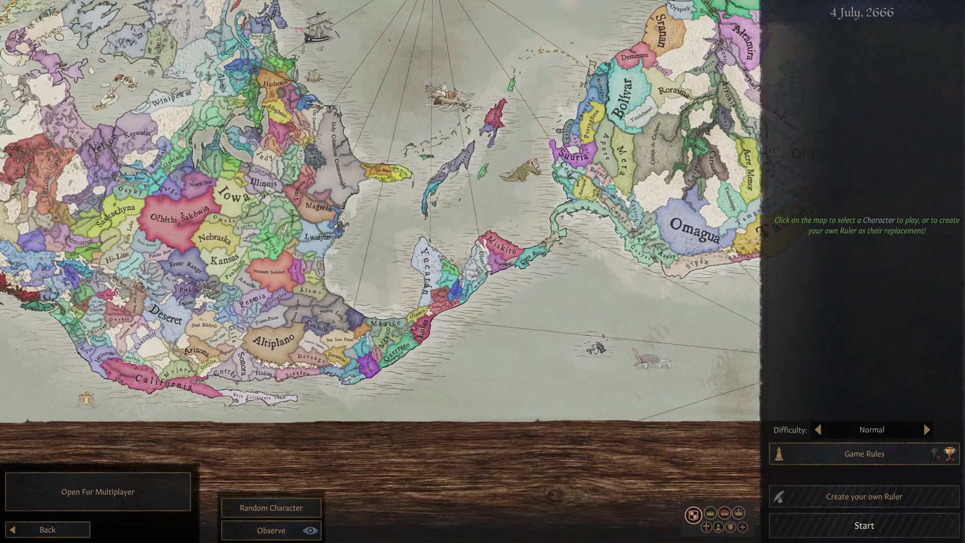
{"action": "key", "text": "Right"}
{"action": "key", "text": "Down"}
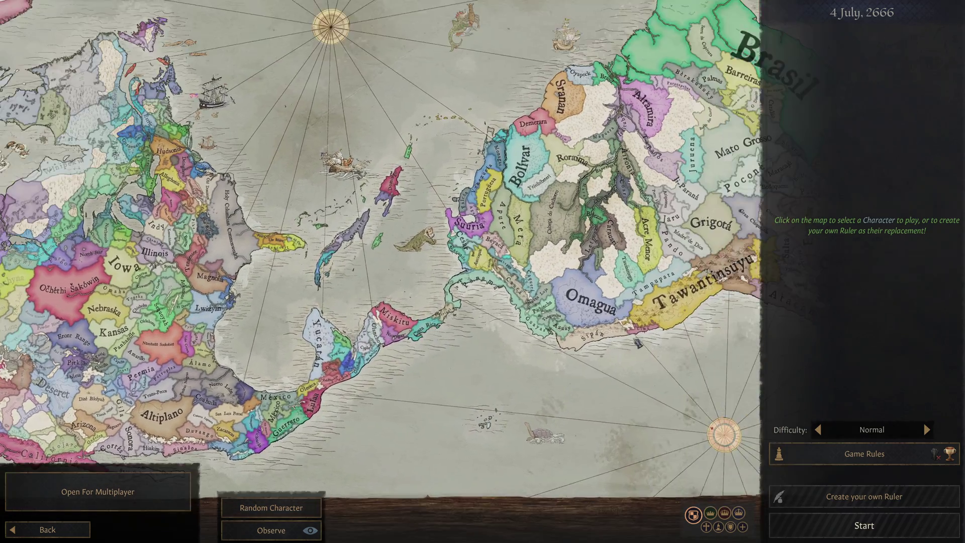
{"action": "key", "text": "Up"}
{"action": "key", "text": "Left"}
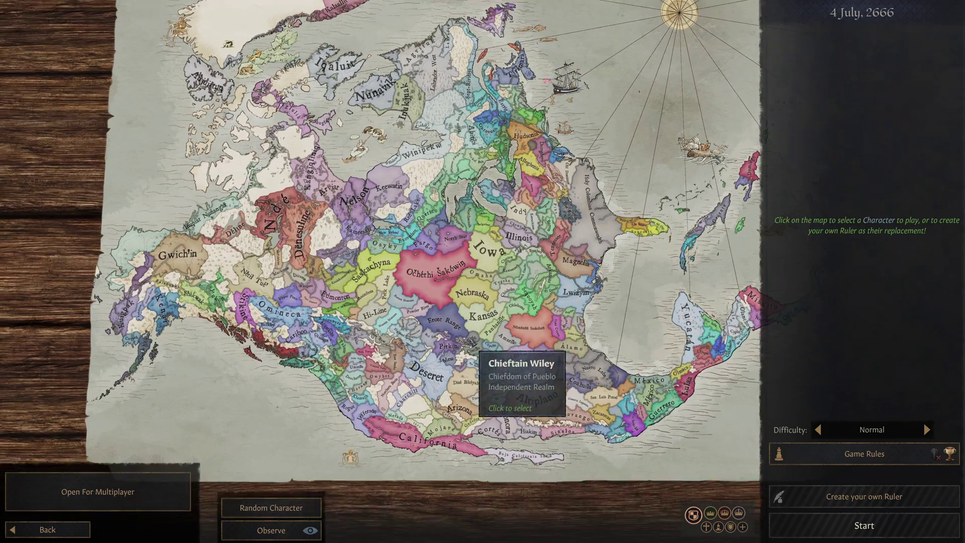
{"action": "key", "text": "Right"}
{"action": "key", "text": "Down"}
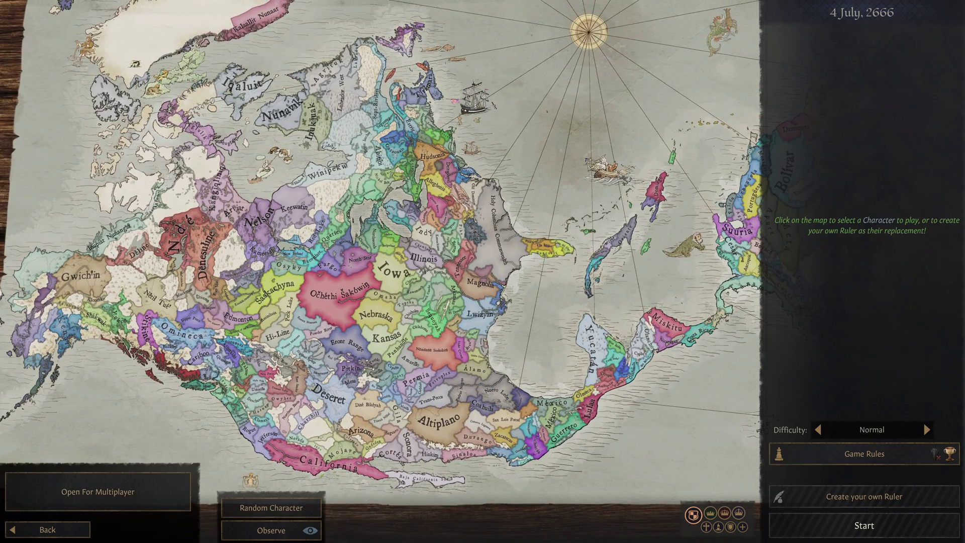
Centre the map on North America and zoom in on the Gulf Coast realms
{"action": "key", "text": "Up"}
{"action": "key", "text": "Left"}
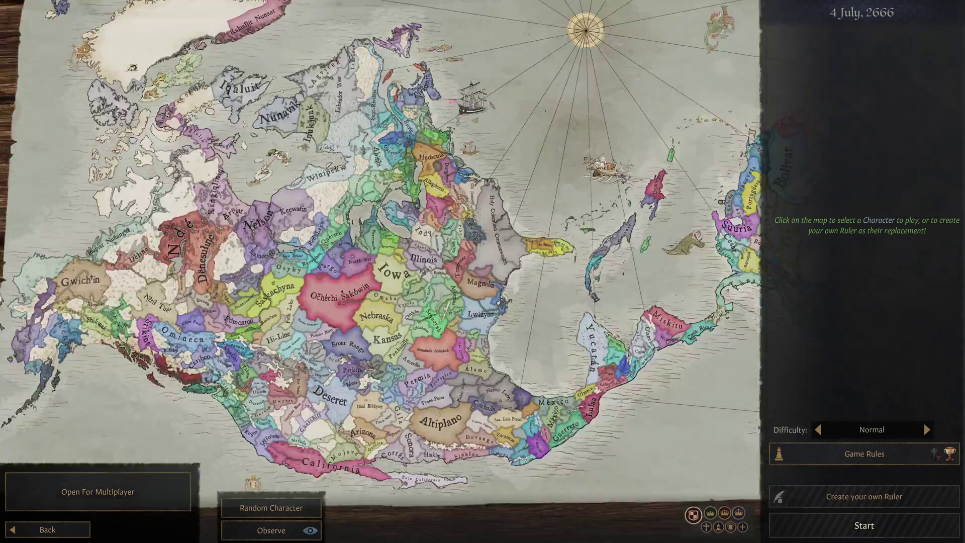
{"action": "key", "text": "Down"}
{"action": "key", "text": "Left"}
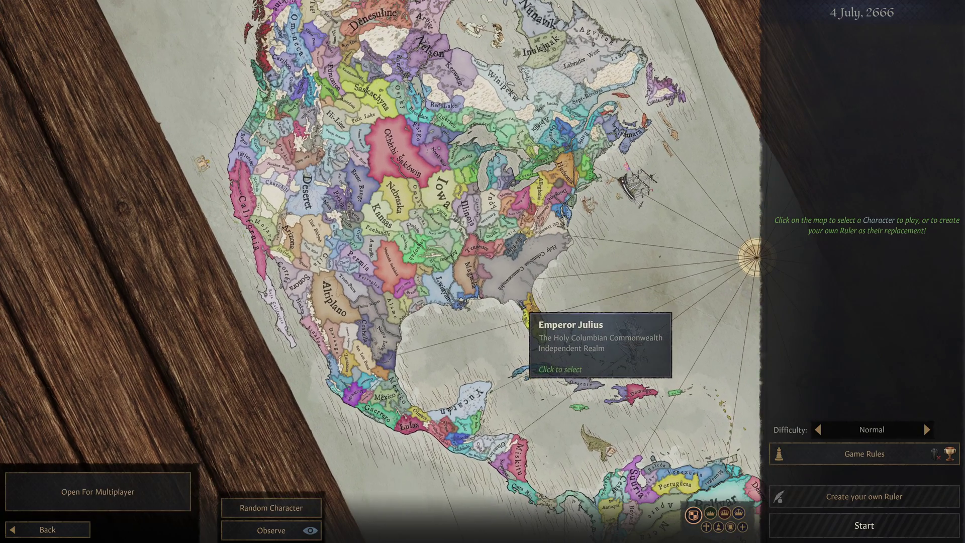
{"action": "scroll", "coordinate": [566, 290], "scroll_direction": "up", "scroll_amount": 5}
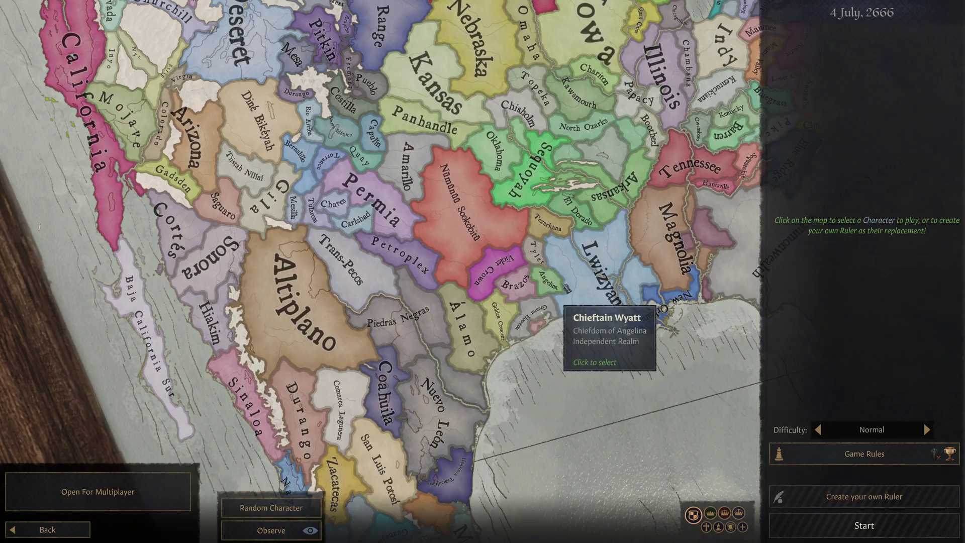
{"action": "scroll", "coordinate": [560, 304], "scroll_direction": "up", "scroll_amount": 2}
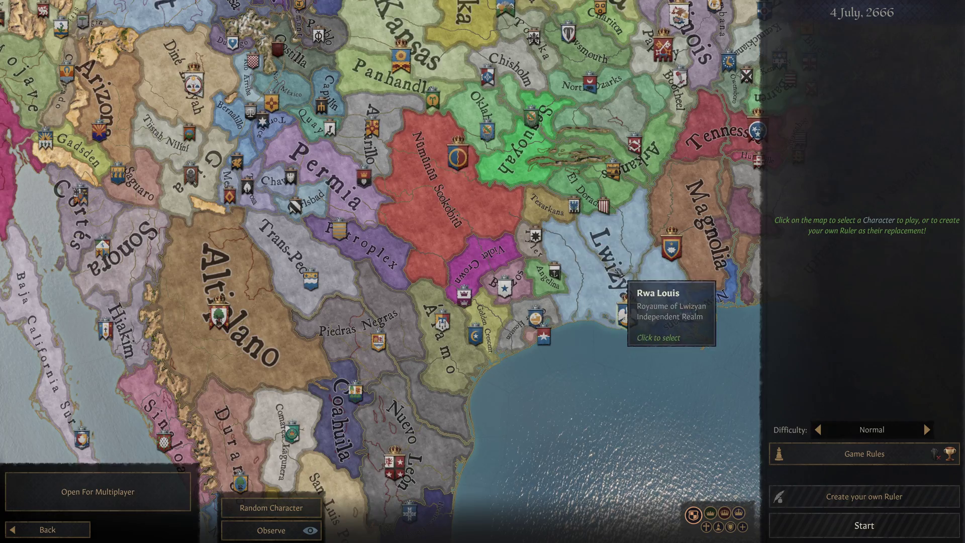
Preview east-coast rulers: Lwizyan, Holy Columbian Commonwealth, The Presidency, Old Dominion, Connecticut
{"action": "left_click", "coordinate": [624, 283]}
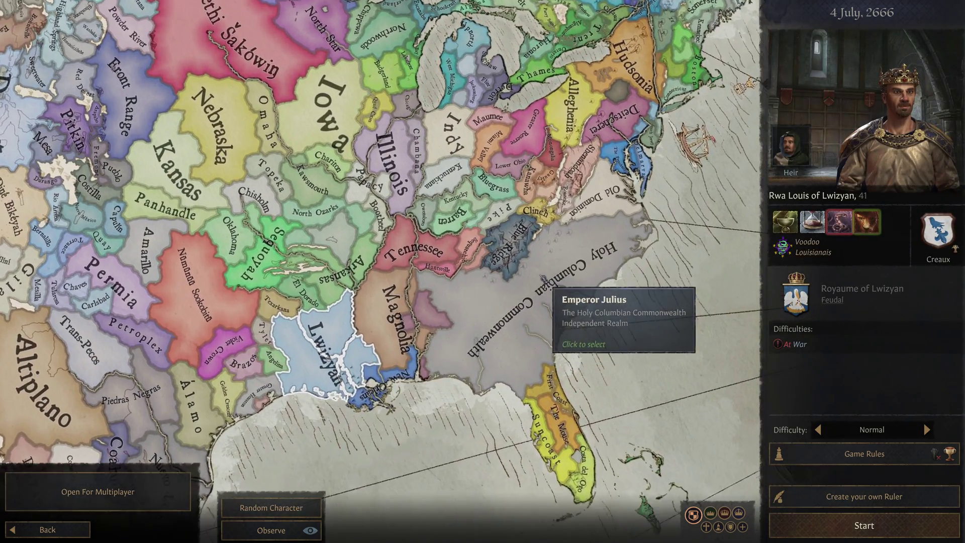
{"action": "left_click", "coordinate": [618, 274]}
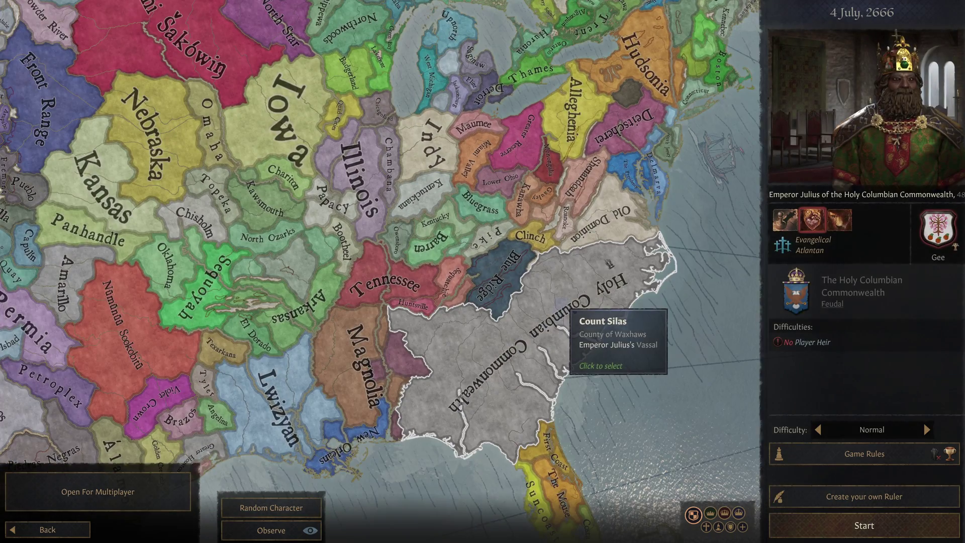
{"action": "scroll", "coordinate": [621, 181], "scroll_direction": "up", "scroll_amount": 2}
{"action": "left_click", "coordinate": [624, 229]}
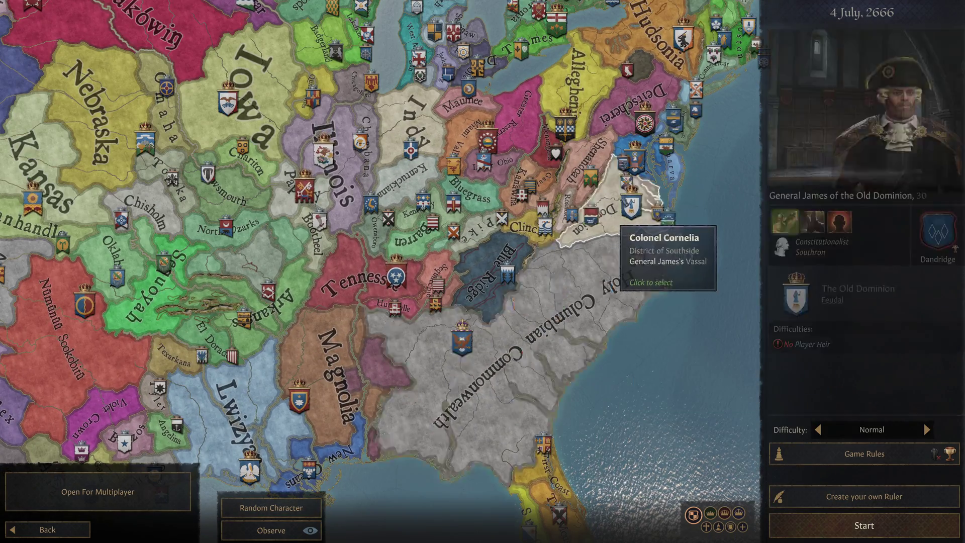
{"action": "scroll", "coordinate": [626, 221], "scroll_direction": "up", "scroll_amount": 1}
{"action": "left_click", "coordinate": [636, 186]}
{"action": "scroll", "coordinate": [646, 213], "scroll_direction": "up", "scroll_amount": 3}
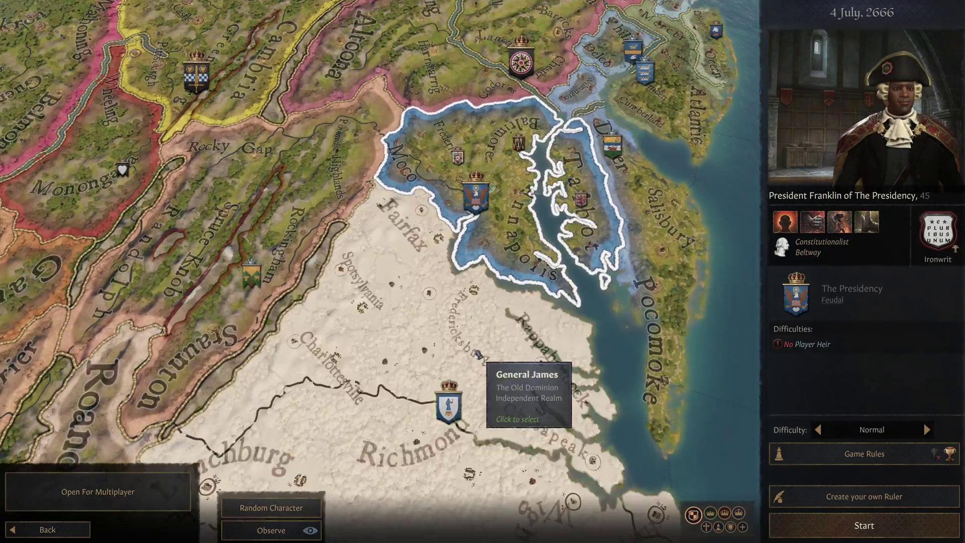
{"action": "left_click", "coordinate": [488, 361]}
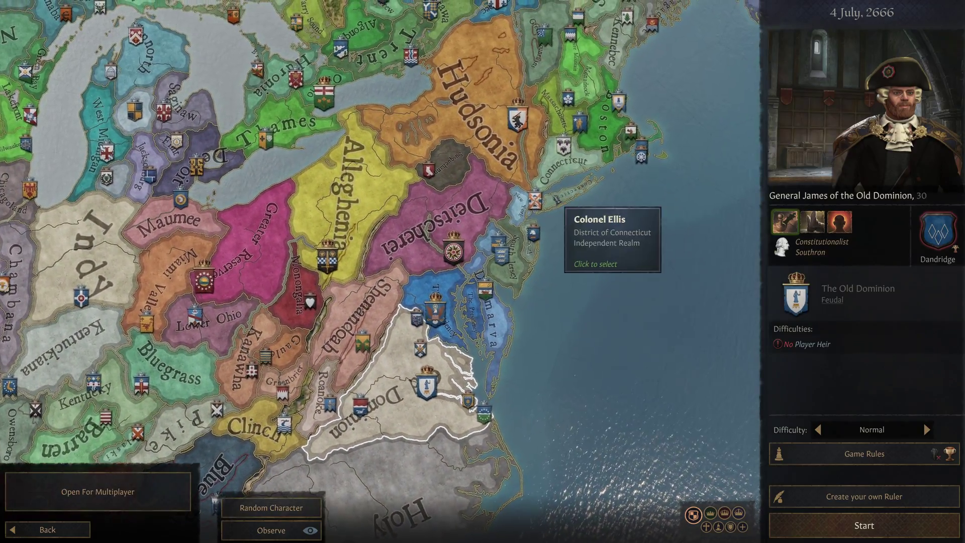
{"action": "left_click", "coordinate": [553, 200]}
{"action": "scroll", "coordinate": [555, 206], "scroll_direction": "up", "scroll_amount": 1}
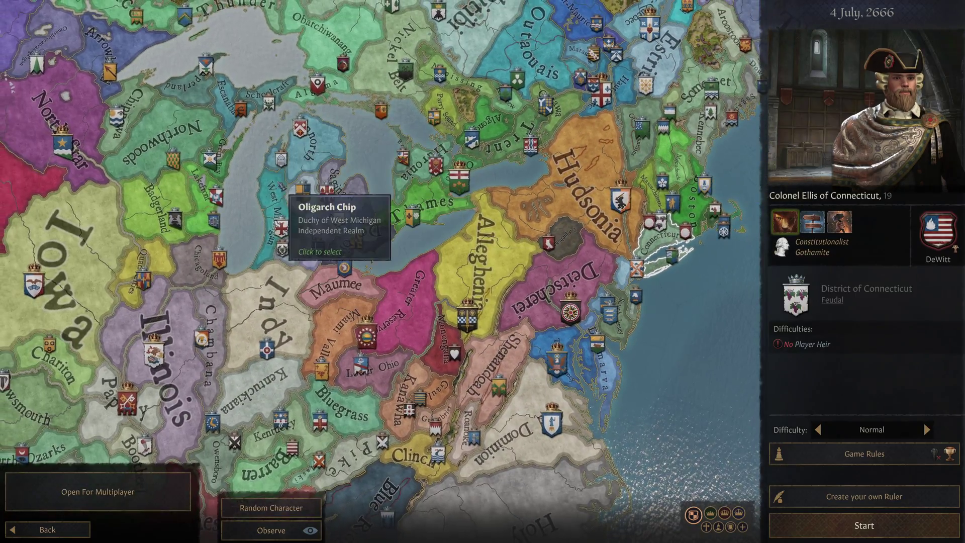
Preview Great Lakes and plains rulers: West Michigan, Green Bay, Escanaba, Očhéthi Šakówiŋ
{"action": "left_click", "coordinate": [282, 189]}
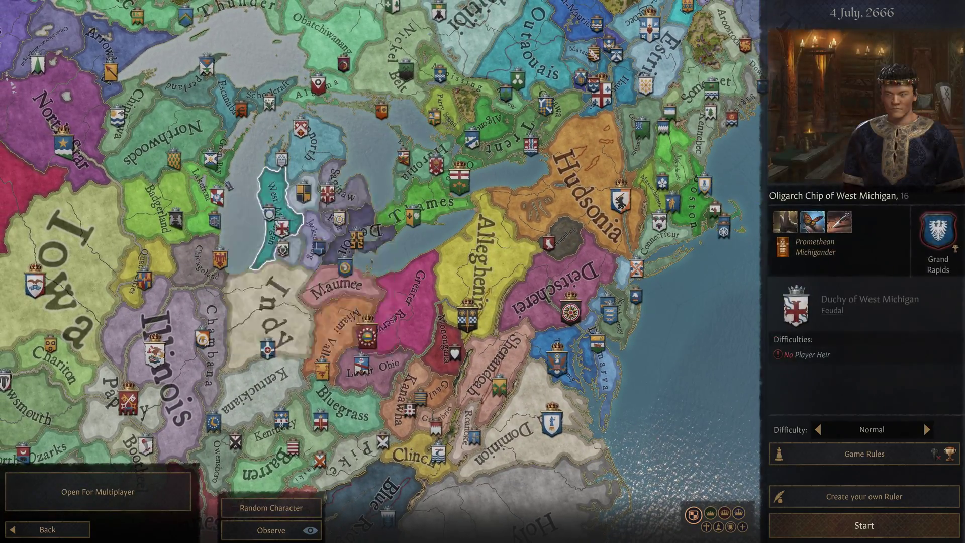
{"action": "left_click", "coordinate": [214, 165]}
{"action": "key", "text": "Left"}
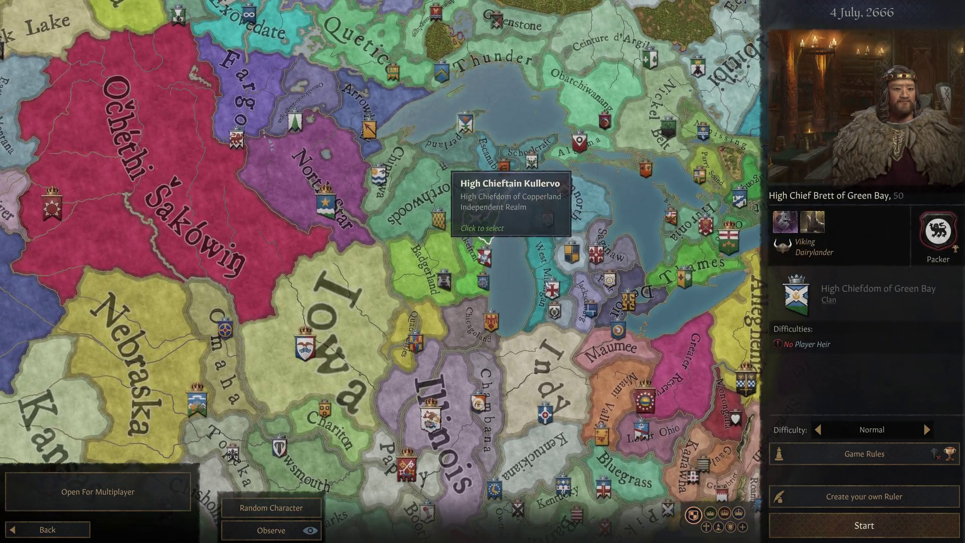
{"action": "left_click", "coordinate": [487, 241]}
{"action": "left_click", "coordinate": [423, 238]}
{"action": "scroll", "coordinate": [452, 226], "scroll_direction": "down", "scroll_amount": 4}
{"action": "left_click", "coordinate": [337, 256]}
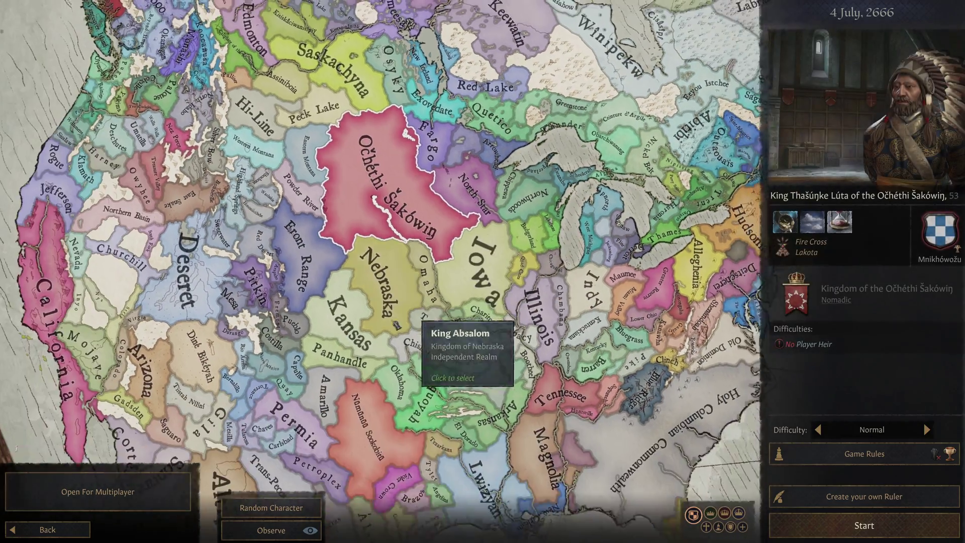
Preview southwestern rulers: Nūmūnūū Sookobitū, Sequoyah, Oklahoma, California, Mojave, México, Yucatán
{"action": "key", "text": "Left"}
{"action": "key", "text": "Down"}
{"action": "left_click", "coordinate": [513, 314]}
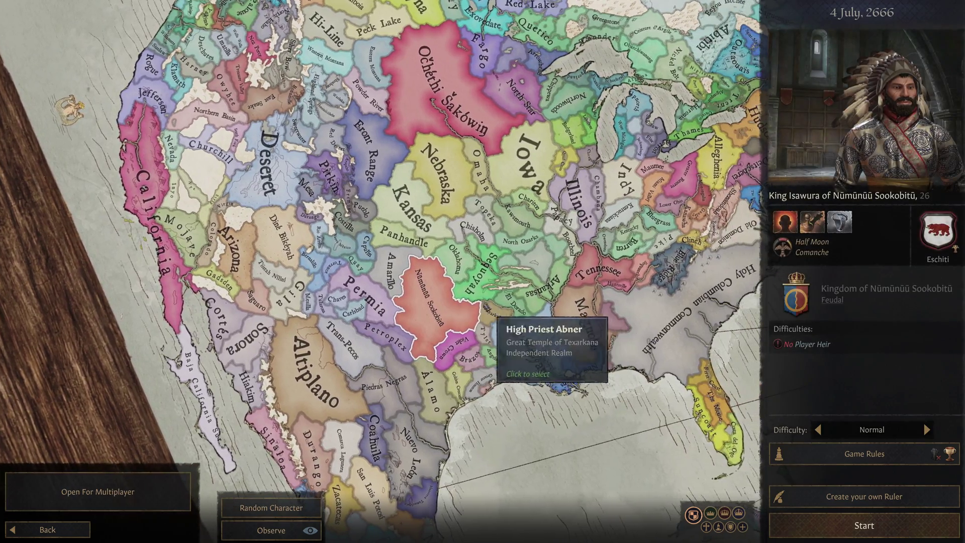
{"action": "left_click", "coordinate": [499, 272]}
{"action": "left_click", "coordinate": [455, 258]}
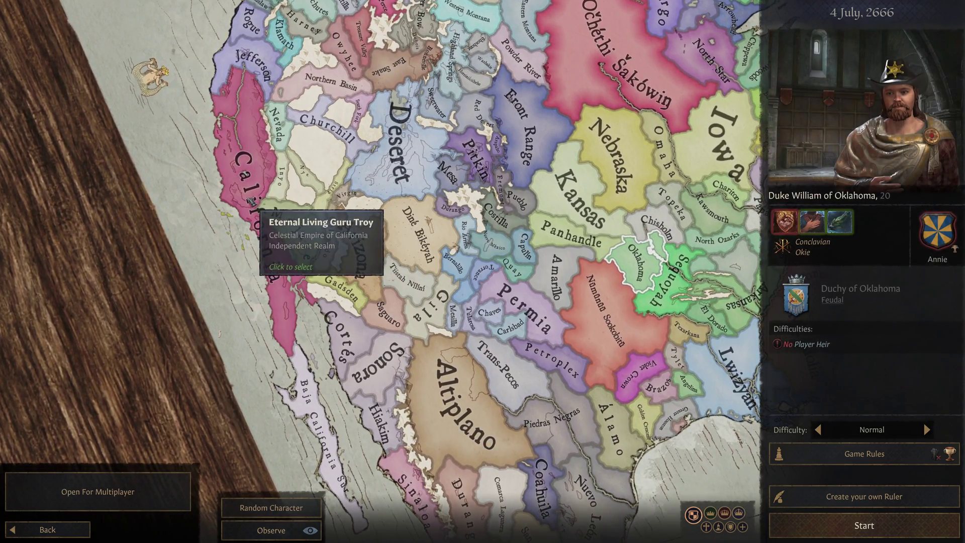
{"action": "left_click", "coordinate": [252, 204]}
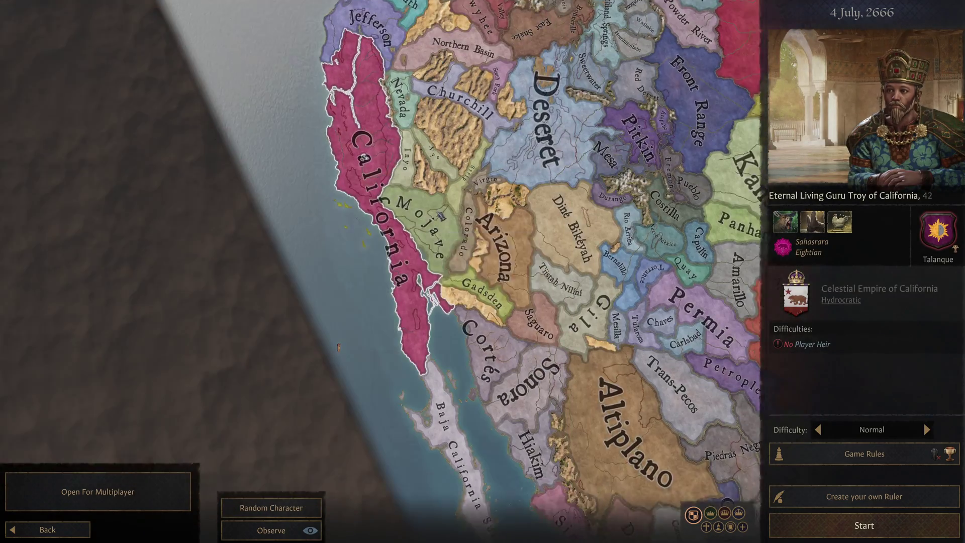
{"action": "left_click", "coordinate": [441, 216]}
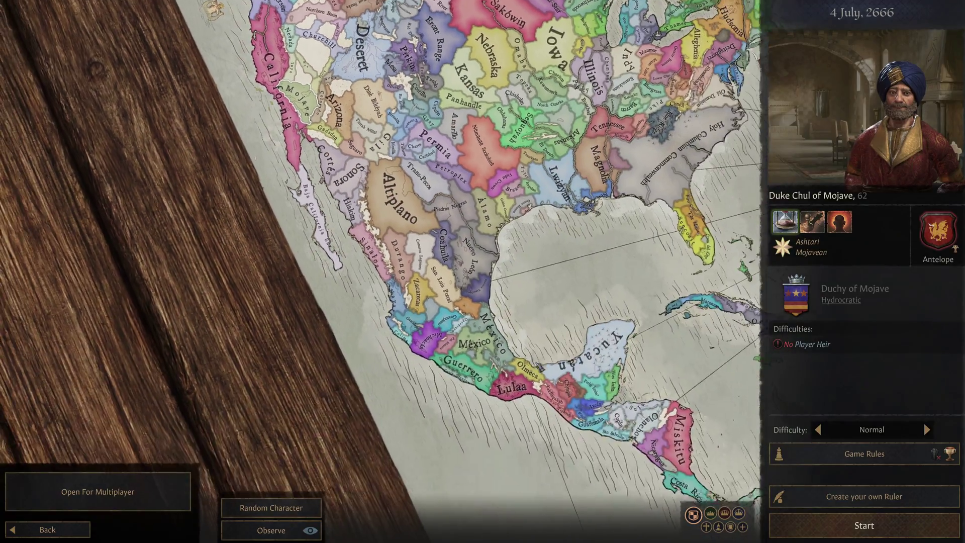
{"action": "left_click", "coordinate": [470, 329]}
{"action": "left_click", "coordinate": [592, 346]}
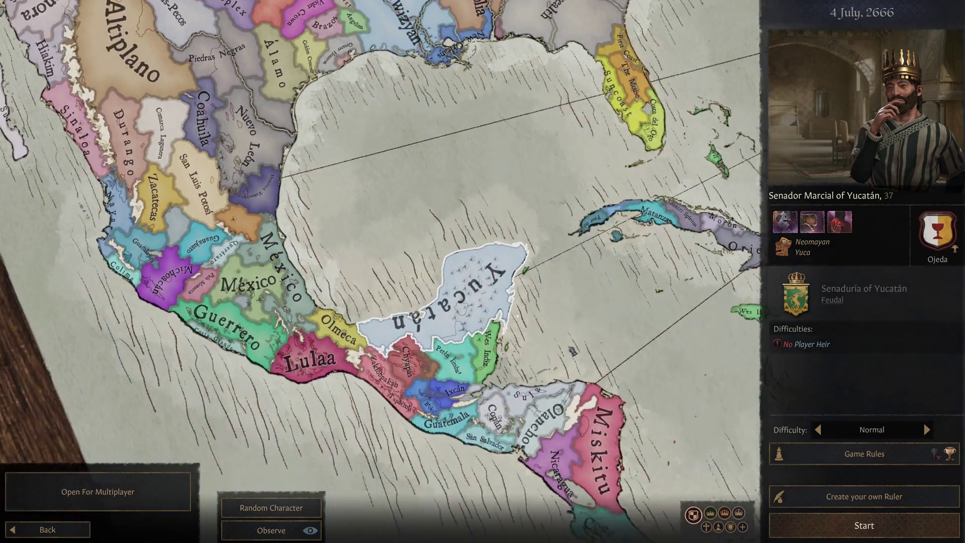
Zoom out and preview the rulers of Brasil and Mato Grosso
{"action": "scroll", "coordinate": [573, 350], "scroll_direction": "down", "scroll_amount": 3}
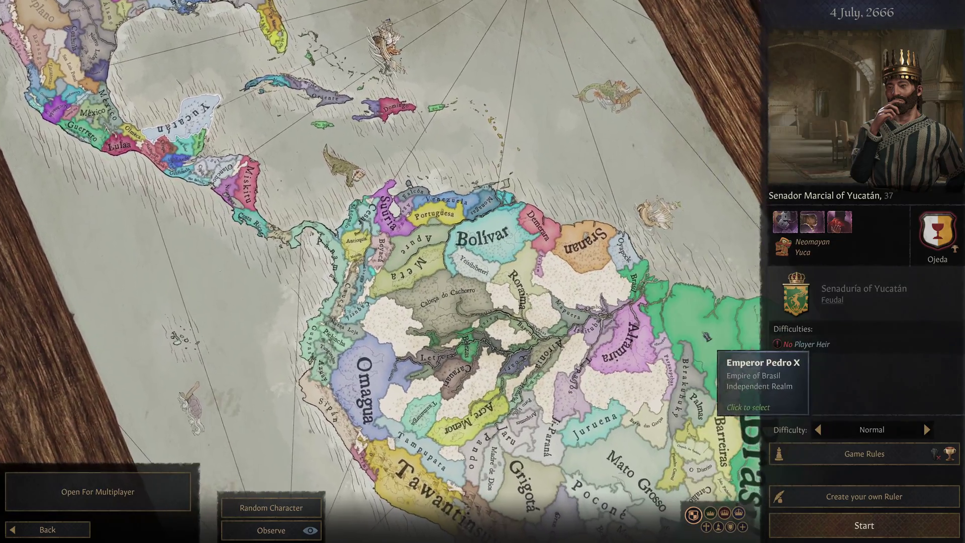
{"action": "left_click", "coordinate": [702, 330]}
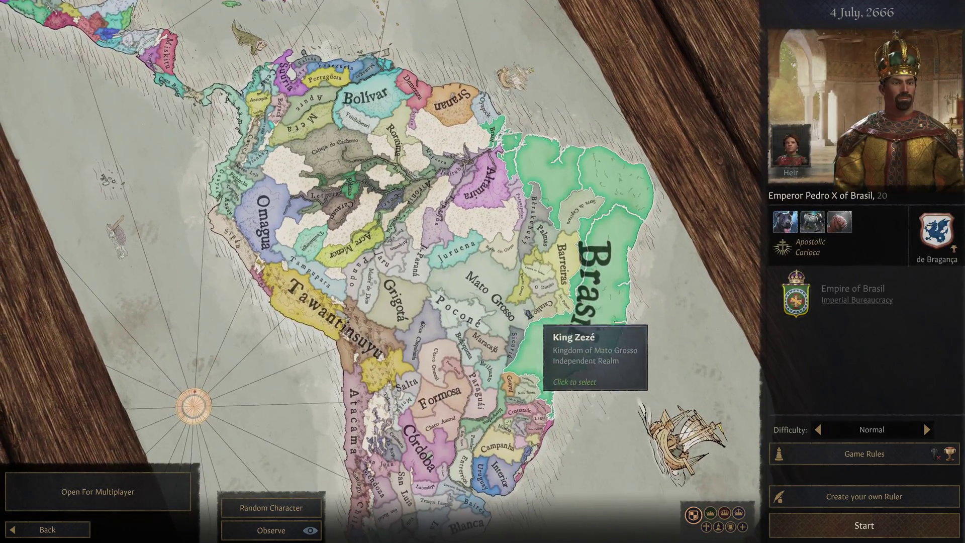
{"action": "left_click", "coordinate": [504, 302]}
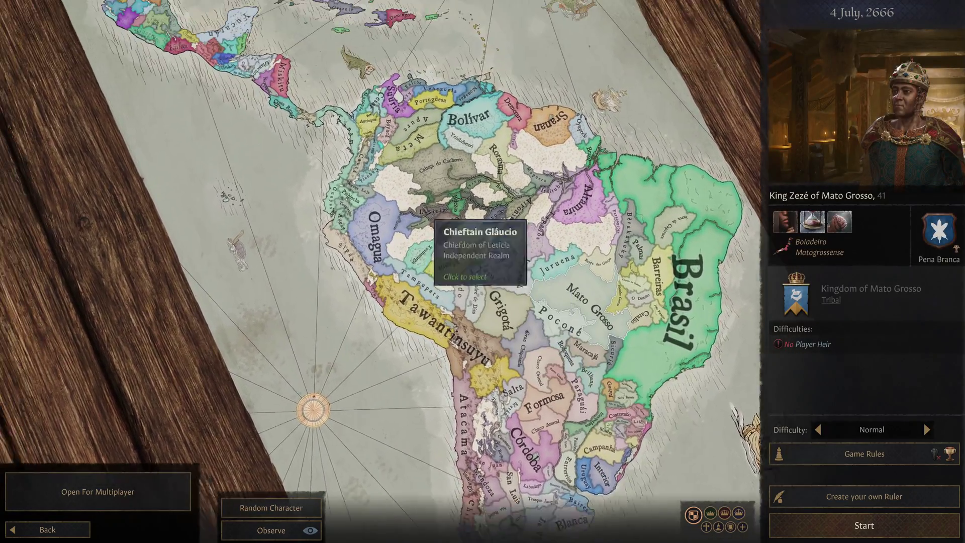
Preview Caribbean rulers (Wes Indiz, Morón, Oriente, Domingo), then the ruler of Lwizyan
{"action": "scroll", "coordinate": [494, 257], "scroll_direction": "up", "scroll_amount": 3}
{"action": "left_click", "coordinate": [494, 257]}
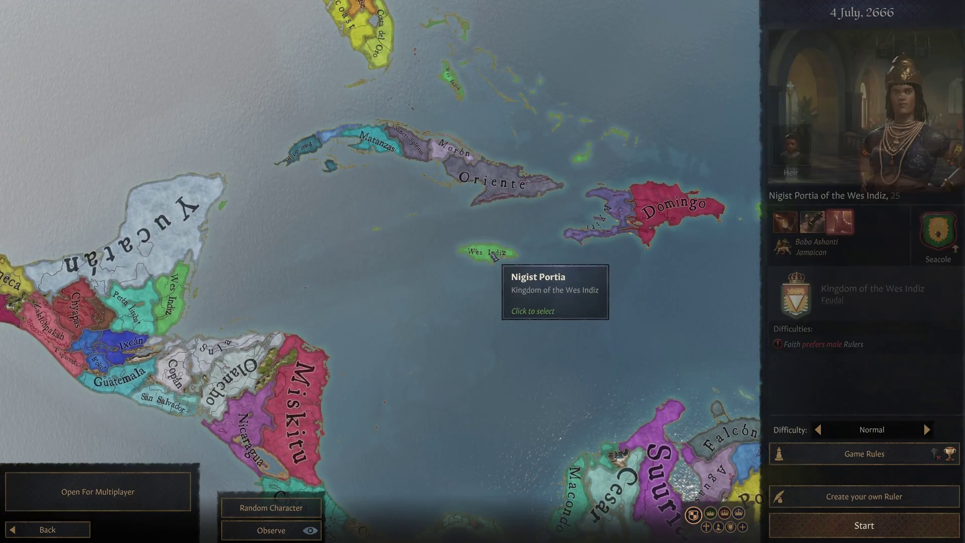
{"action": "left_click", "coordinate": [441, 157]}
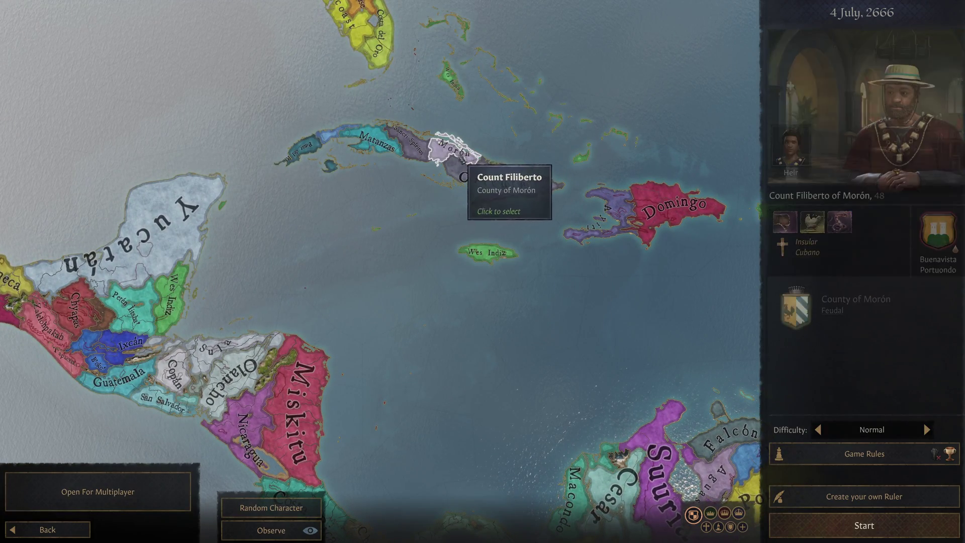
{"action": "left_click", "coordinate": [526, 194]}
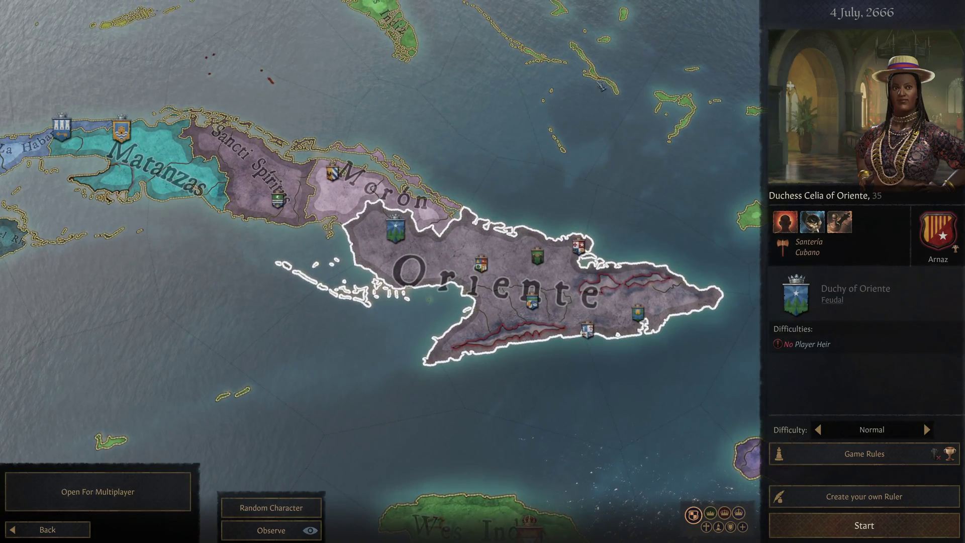
{"action": "left_click", "coordinate": [512, 525]}
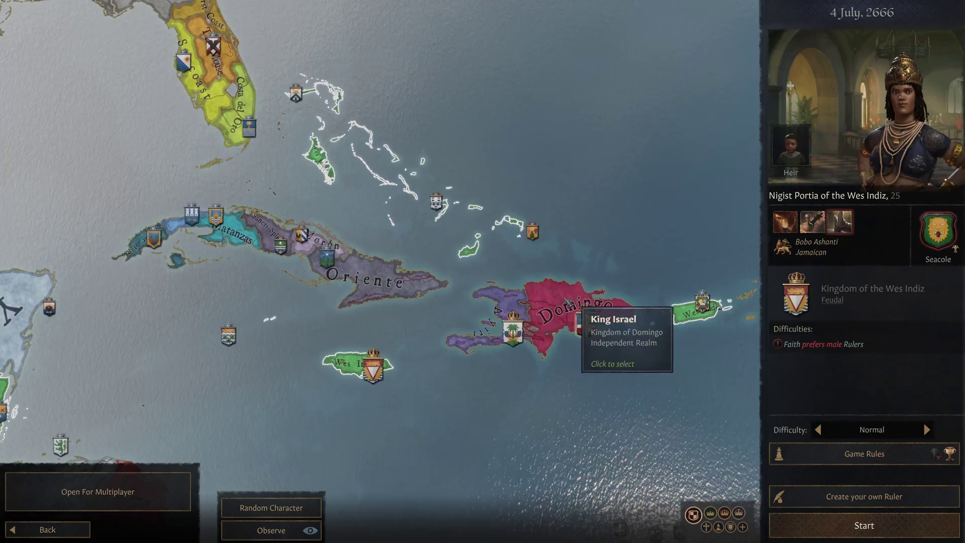
{"action": "left_click", "coordinate": [578, 316]}
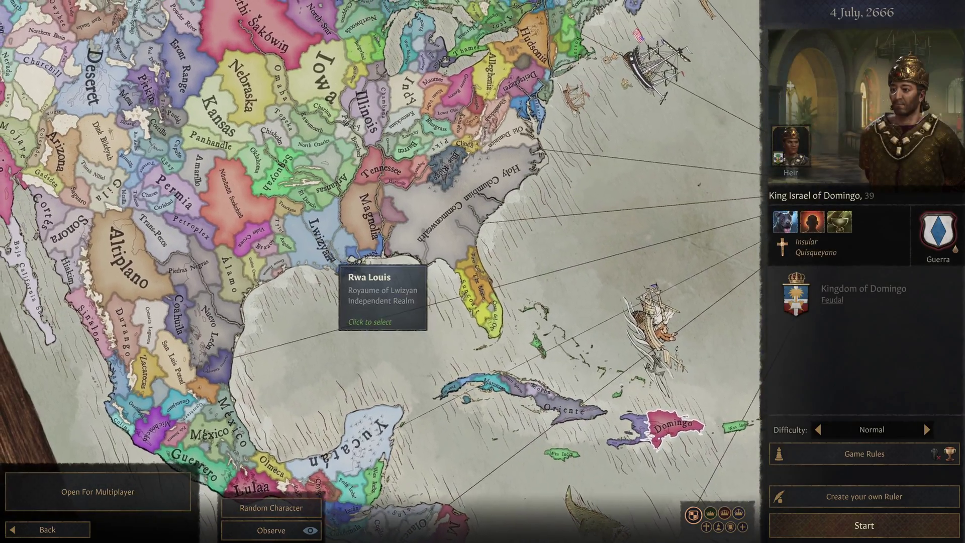
{"action": "left_click", "coordinate": [327, 307]}
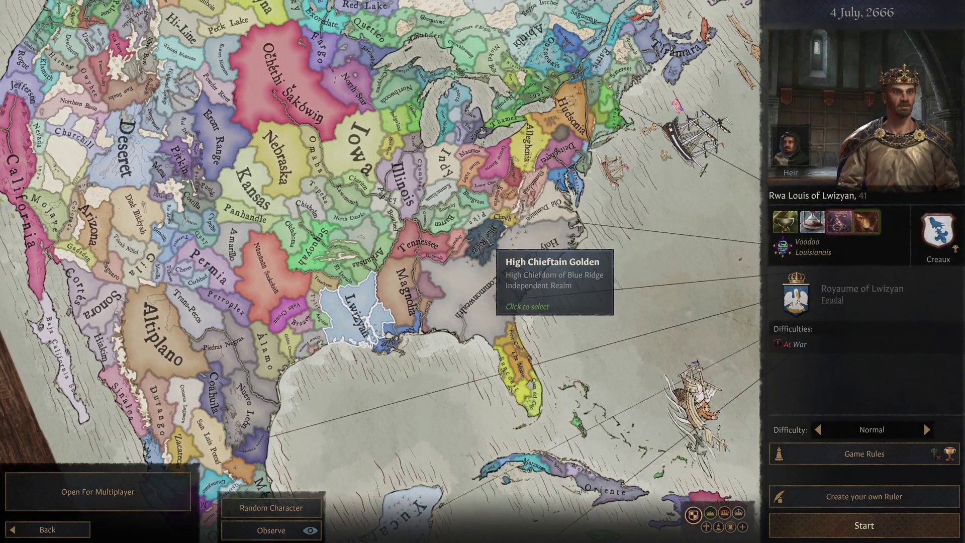
Preview the Appalachian rulers of Blue Ridge, Pike, Bluegrass and Greenbrier
{"action": "left_click", "coordinate": [439, 239]}
{"action": "scroll", "coordinate": [501, 243], "scroll_direction": "up", "scroll_amount": 3}
{"action": "left_click", "coordinate": [533, 217]}
{"action": "mouse_move", "coordinate": [768, 249]}
{"action": "scroll", "coordinate": [553, 241], "scroll_direction": "down", "scroll_amount": 3}
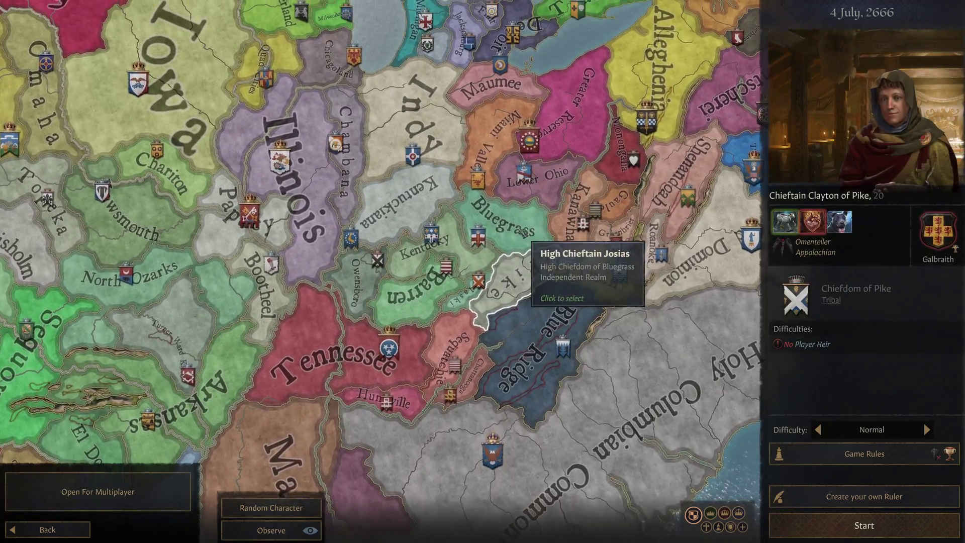
{"action": "left_click", "coordinate": [529, 238]}
{"action": "left_click", "coordinate": [584, 245]}
Preview the rulers of Hudsonia, the Taconics and Green Mountains
{"action": "left_click", "coordinate": [563, 161]}
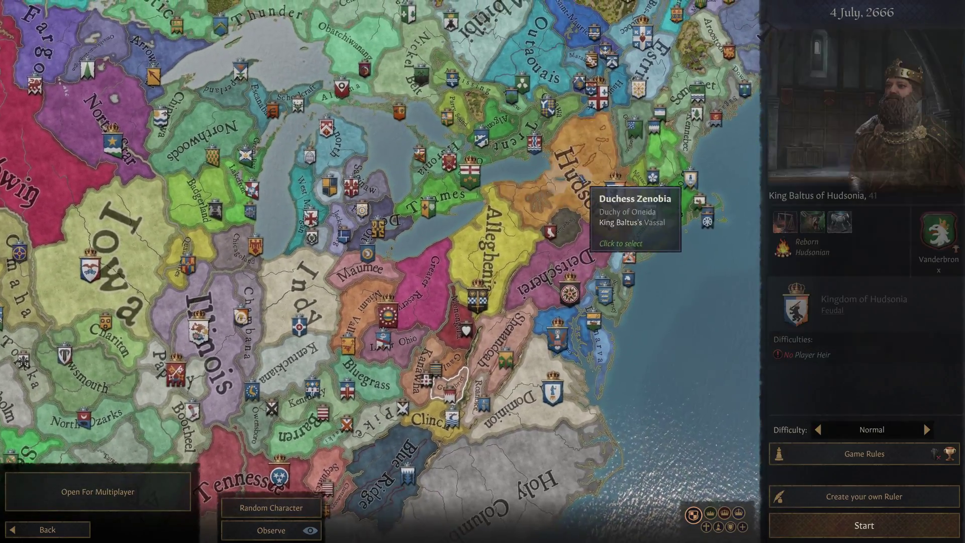
{"action": "scroll", "coordinate": [560, 215], "scroll_direction": "up", "scroll_amount": 4}
{"action": "left_click", "coordinate": [602, 177]}
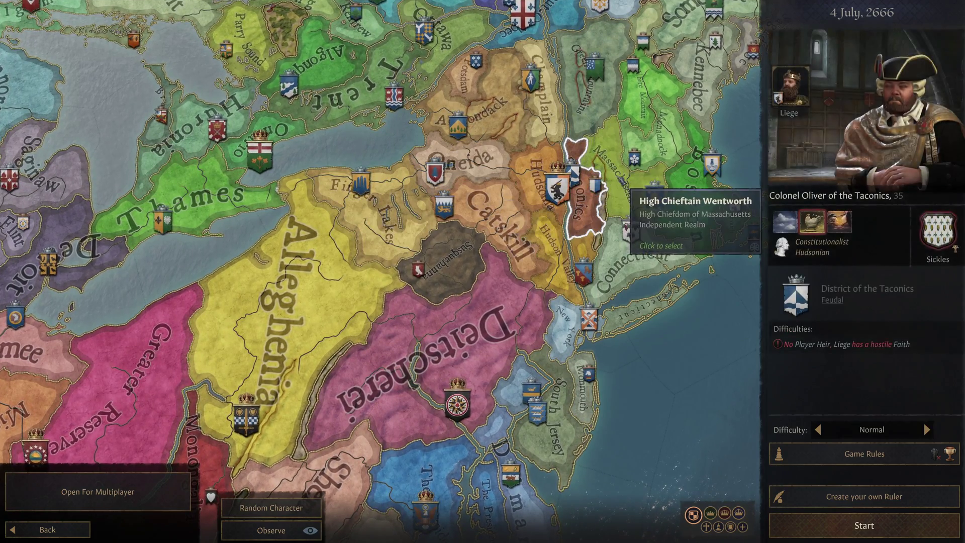
{"action": "left_click", "coordinate": [588, 129]}
Preview Kennebec, Somerset and the Duke of Abitibi, then zoom out over North America
{"action": "mouse_move", "coordinate": [782, 247]}
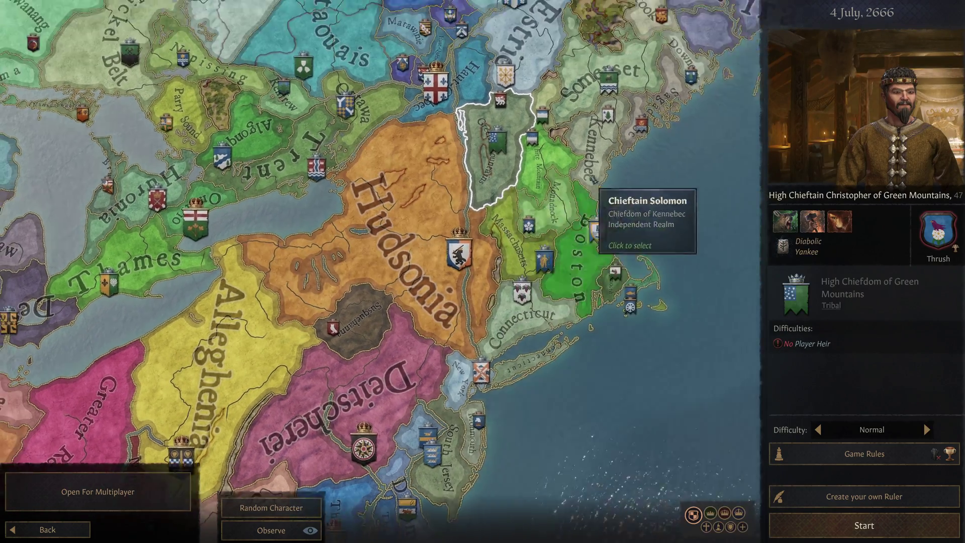
{"action": "scroll", "coordinate": [598, 190], "scroll_direction": "down", "scroll_amount": 2}
{"action": "left_click", "coordinate": [439, 197]}
{"action": "left_click", "coordinate": [542, 136]}
{"action": "scroll", "coordinate": [606, 187], "scroll_direction": "down", "scroll_amount": 4}
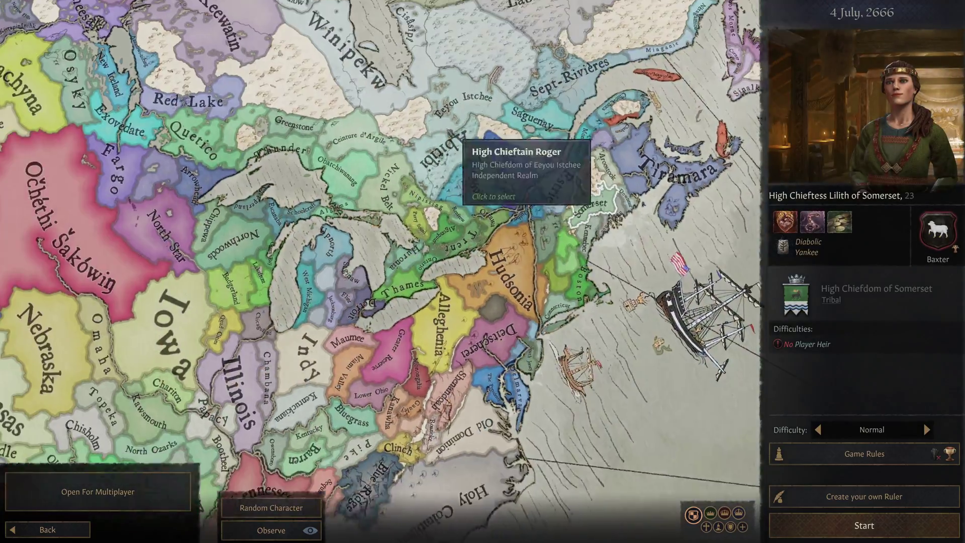
{"action": "left_click", "coordinate": [452, 151]}
{"action": "scroll", "coordinate": [470, 186], "scroll_direction": "down", "scroll_amount": 5}
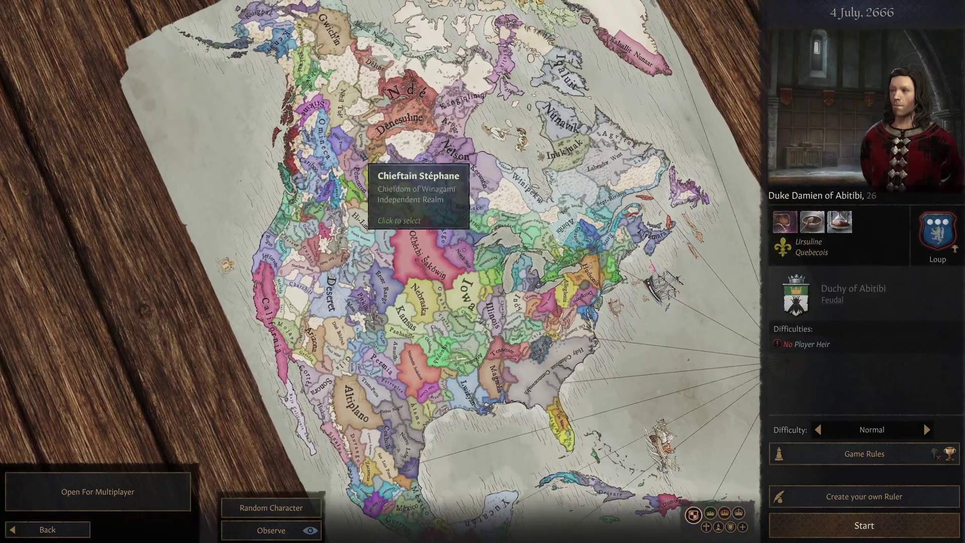
{"action": "key", "text": "s"}
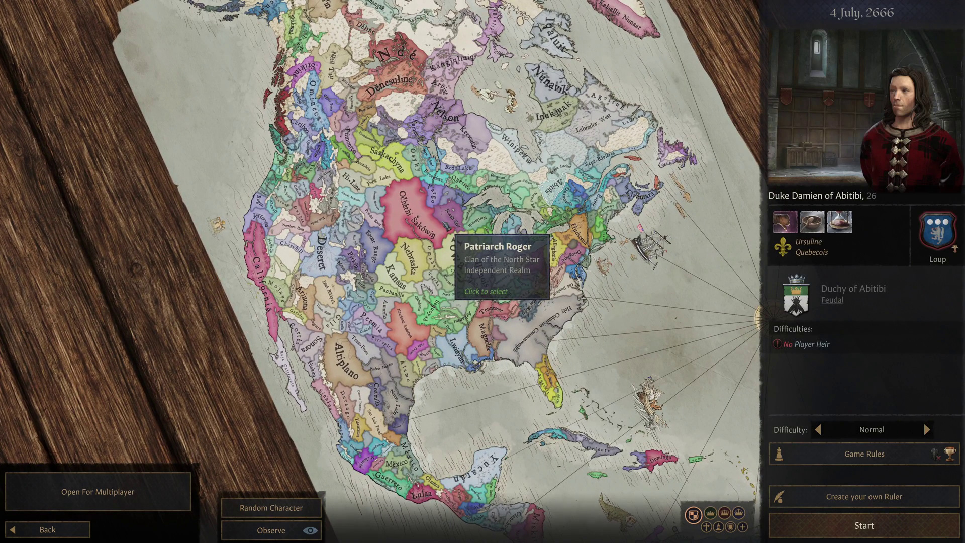